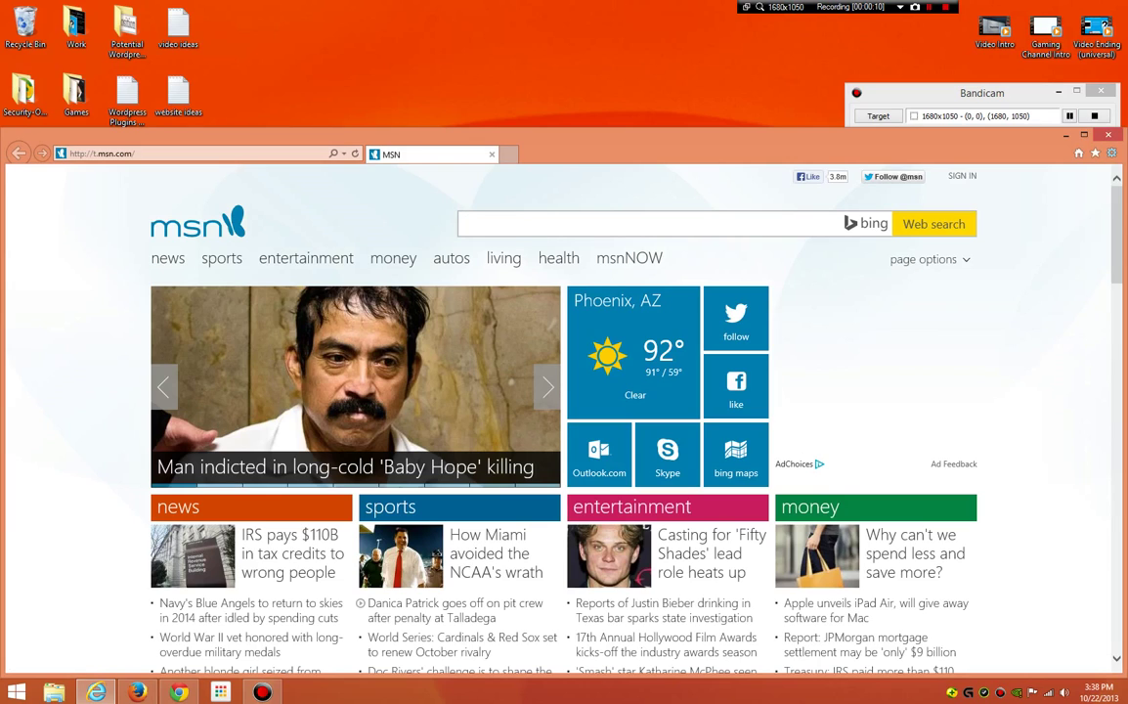
# Turn off displaying intranet sites in Compatibility View in the browser's Compatibility View settings.
pyautogui.click(1112, 153)
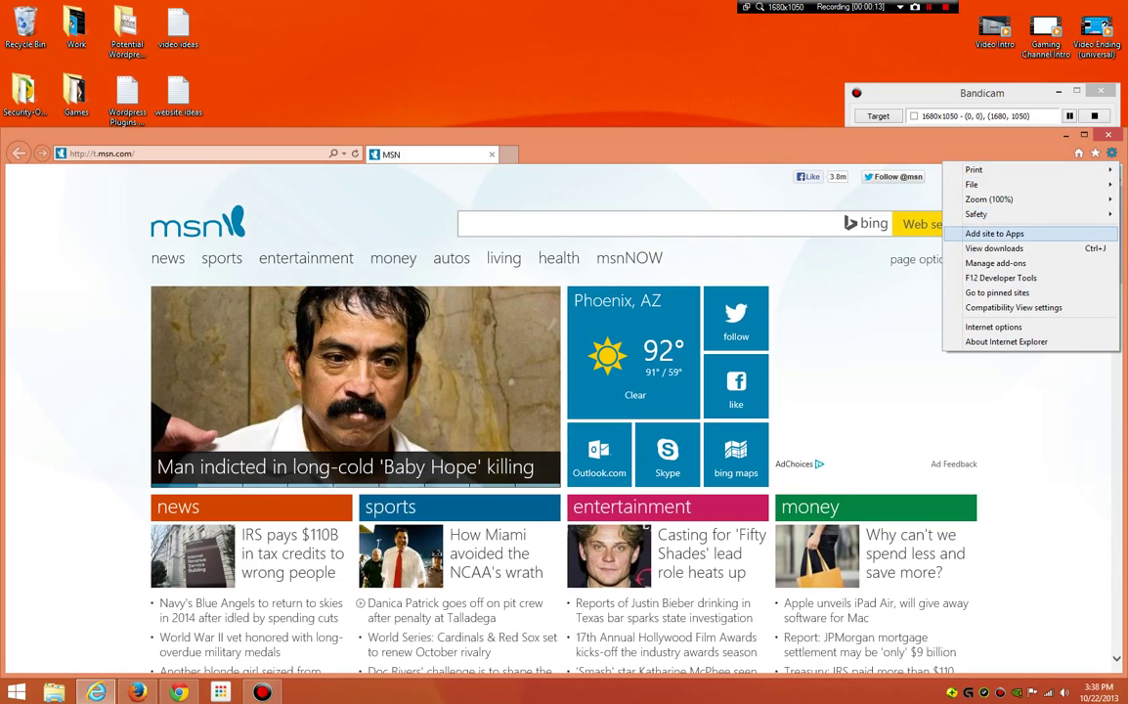
pyautogui.click(1014, 307)
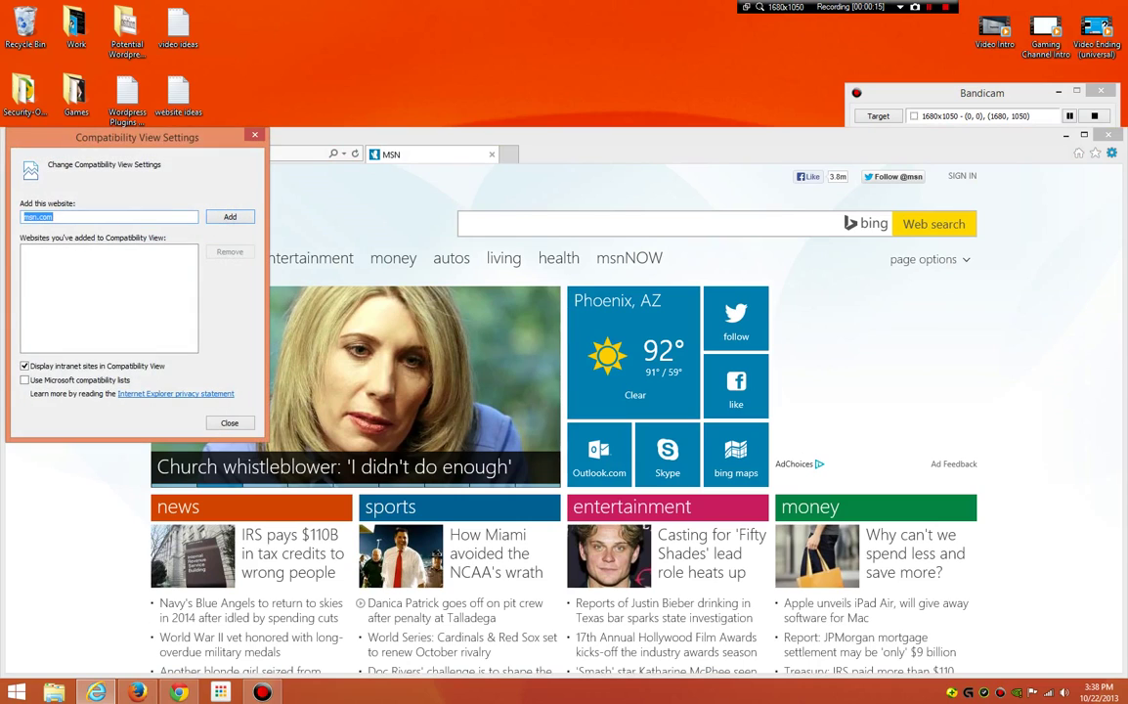
pyautogui.click(25, 366)
pyautogui.click(230, 422)
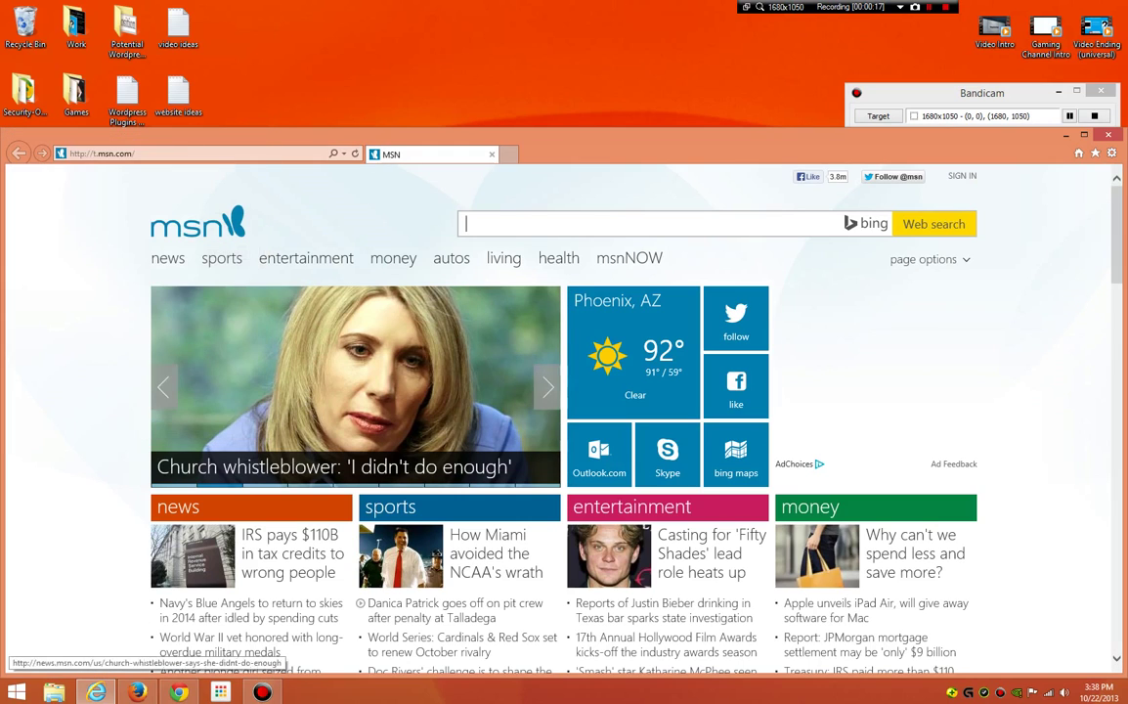
# Go to google.com in the current tab.
pyautogui.click(195, 153)
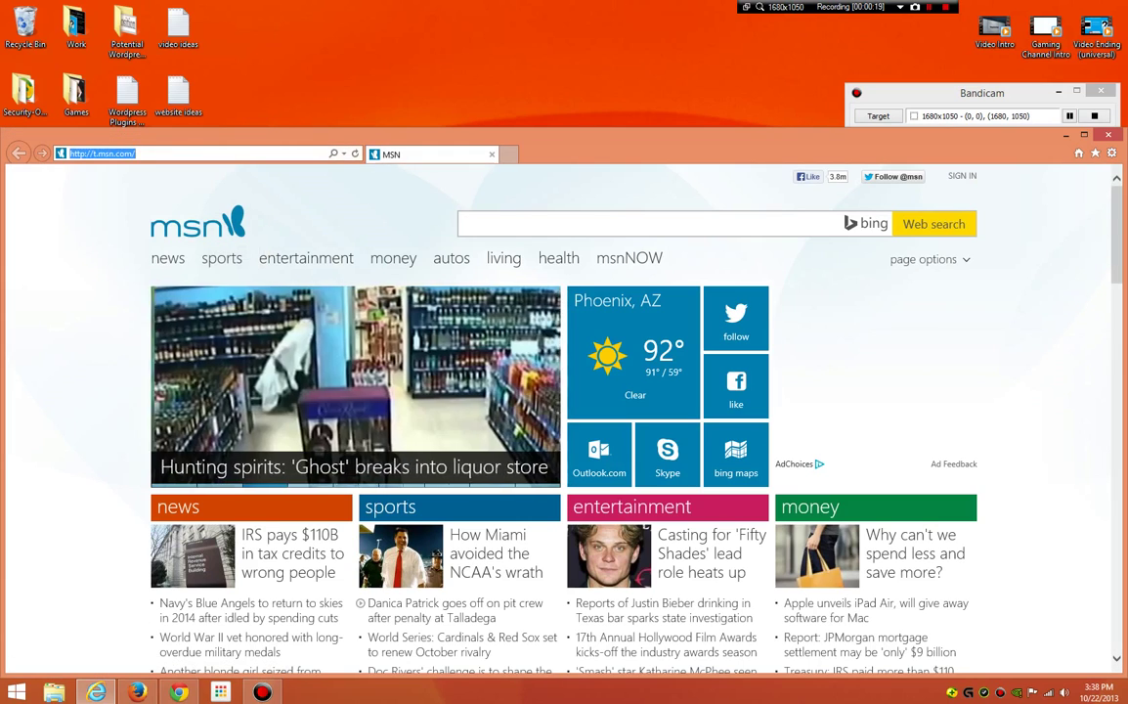
pyautogui.write('google')
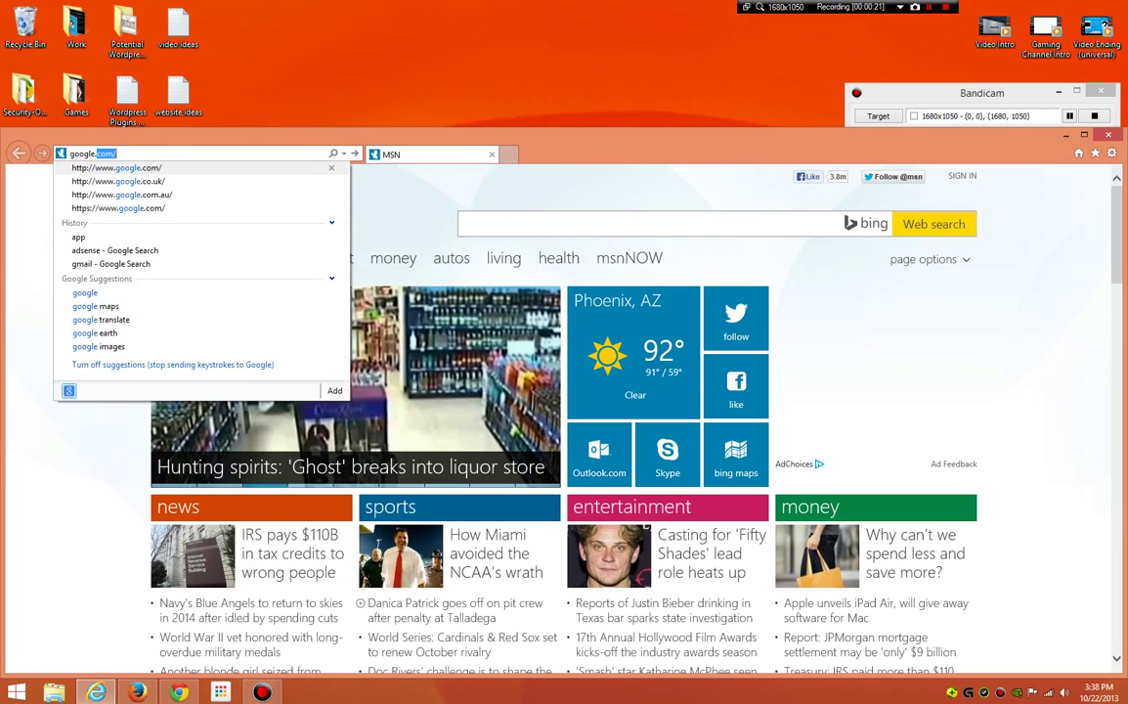
pyautogui.write('.com')
pyautogui.press('Return')
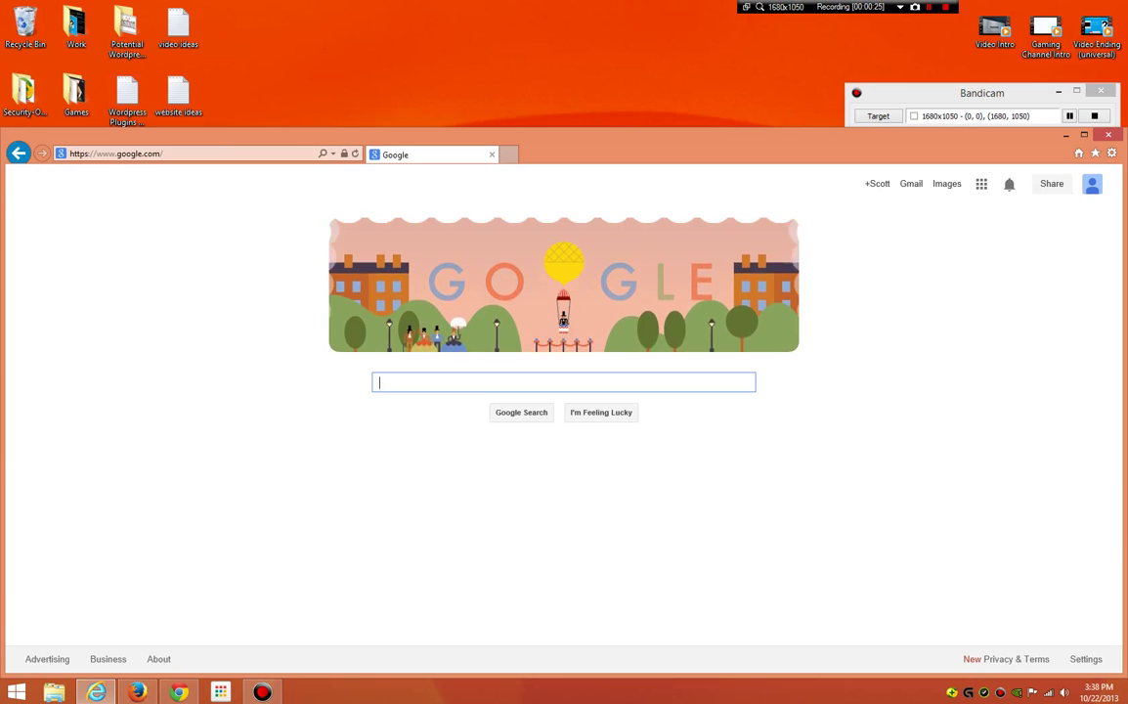
# Search Google for "google" and maximize the browser window.
pyautogui.write('google')
pyautogui.press('Return')
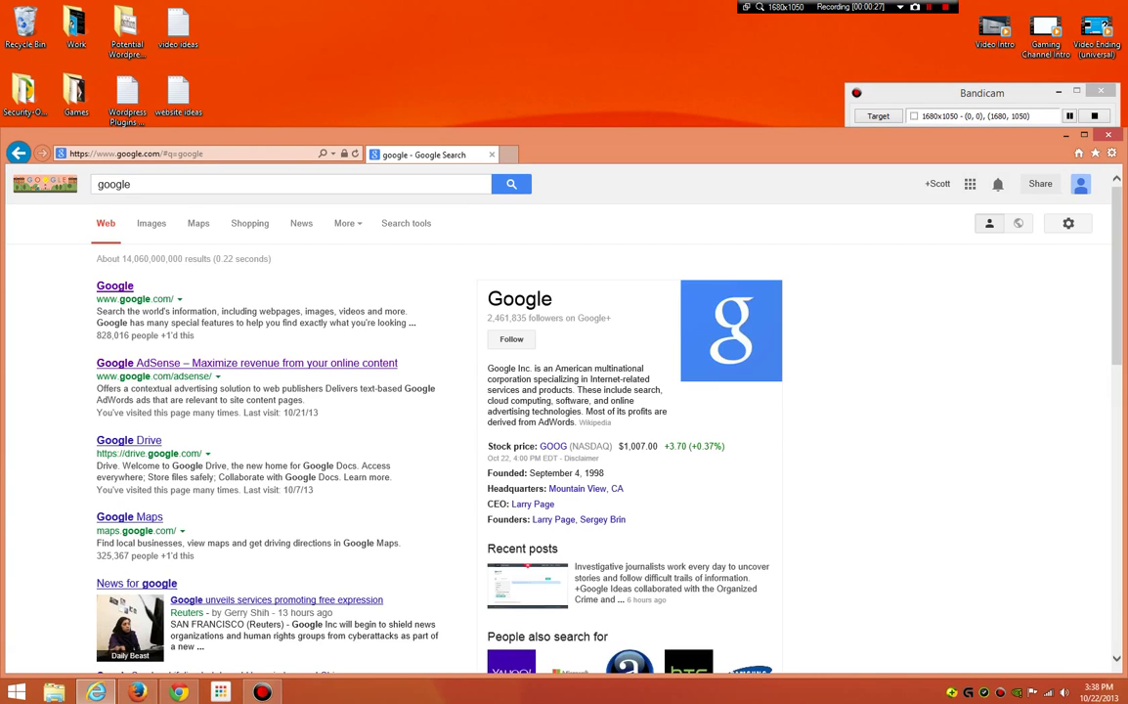
pyautogui.press('super+Up')
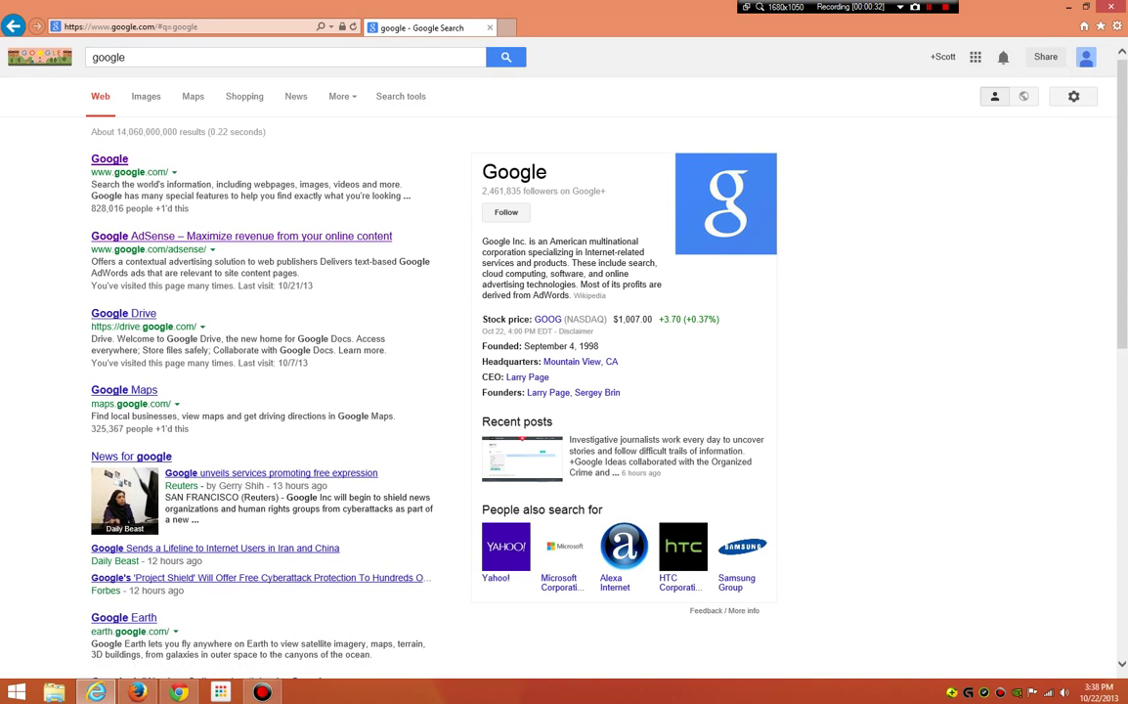
# Check the Compatibility View settings for the Google page and close them without changes.
pyautogui.click(1116, 27)
pyautogui.click(1018, 181)
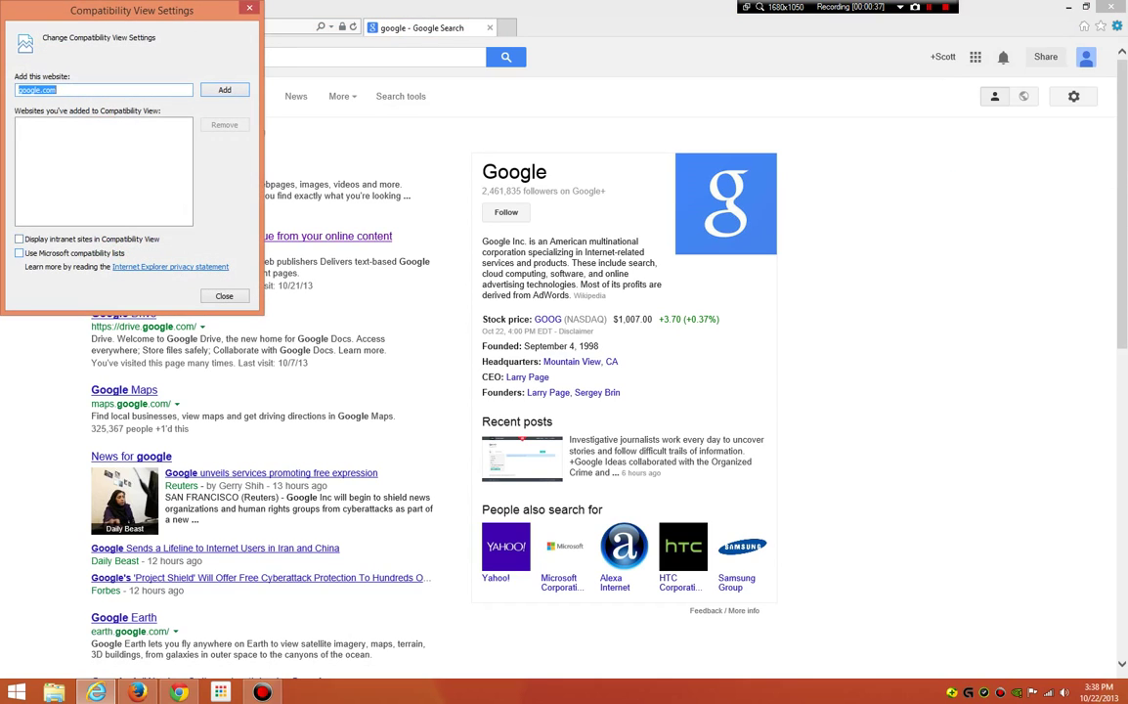
pyautogui.click(58, 89)
pyautogui.press('Escape')
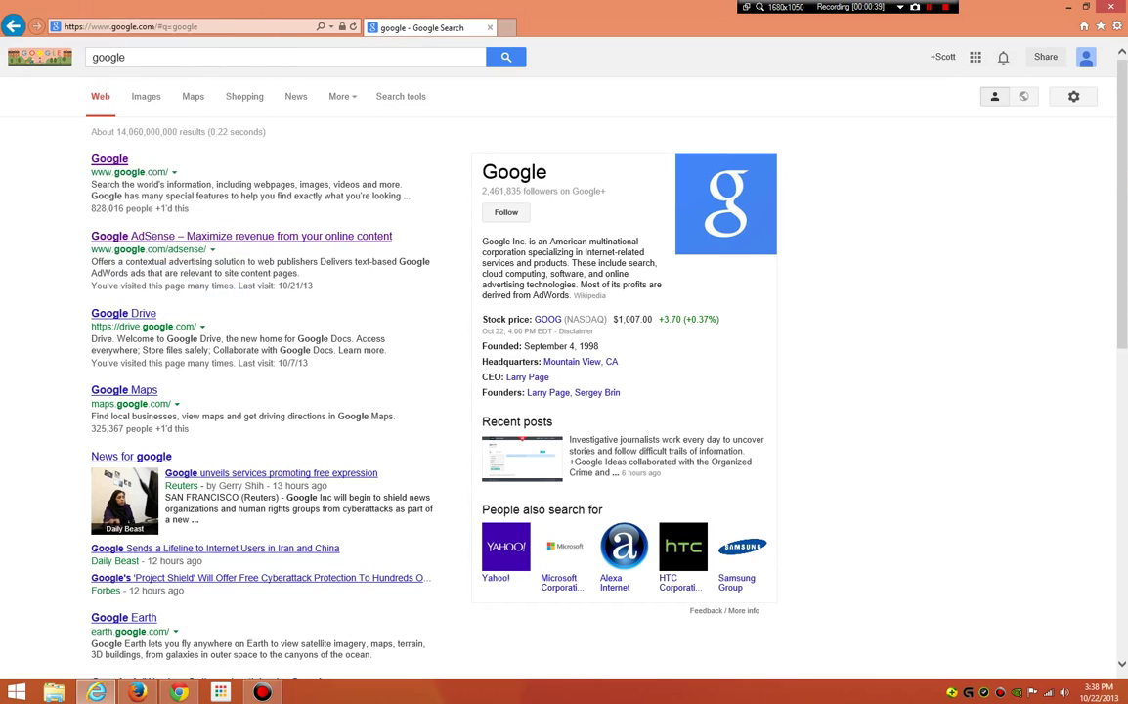
# Copy the Google results page address, restart Internet Explorer and load that address again.
pyautogui.hotkey('alt', 'd')
pyautogui.hotkey('ctrl', 'c')
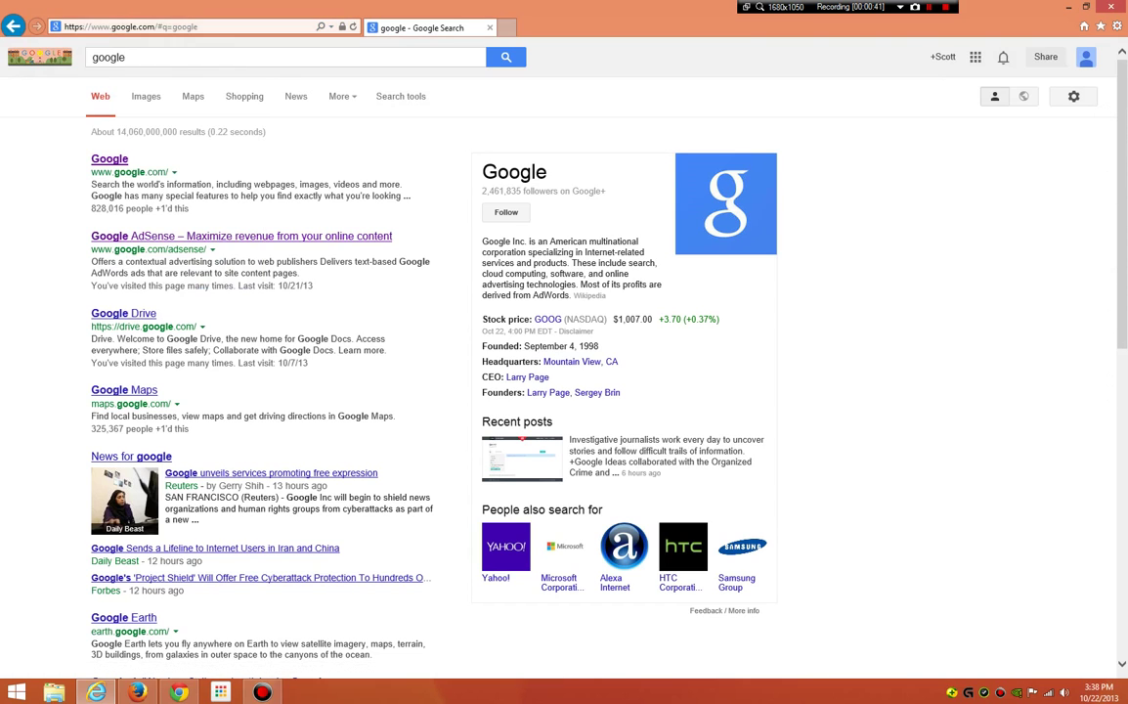
pyautogui.click(1111, 7)
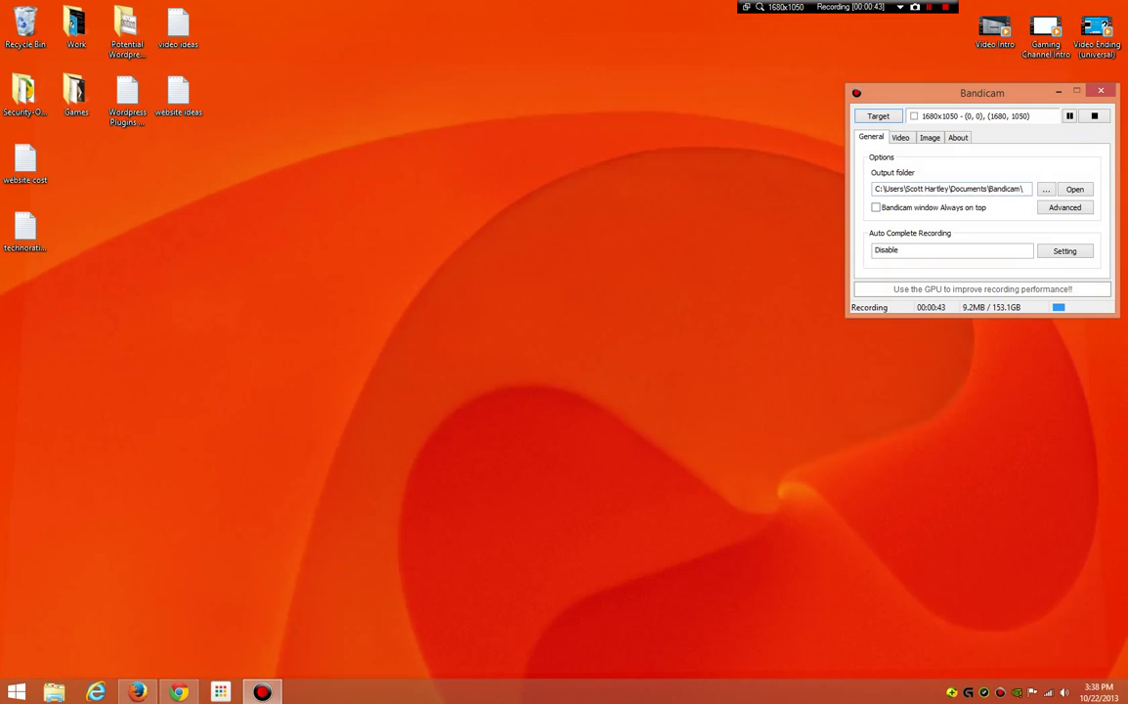
pyautogui.click(95, 691)
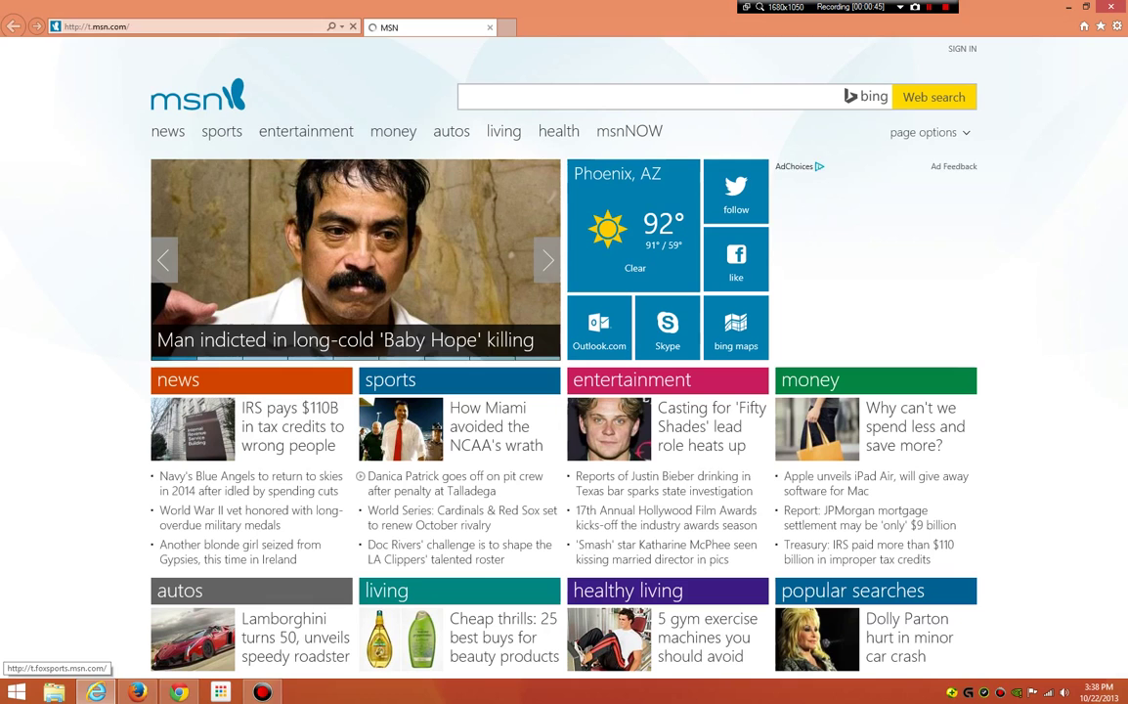
pyautogui.click(196, 26)
pyautogui.hotkey('ctrl', 'v')
pyautogui.press('Return')
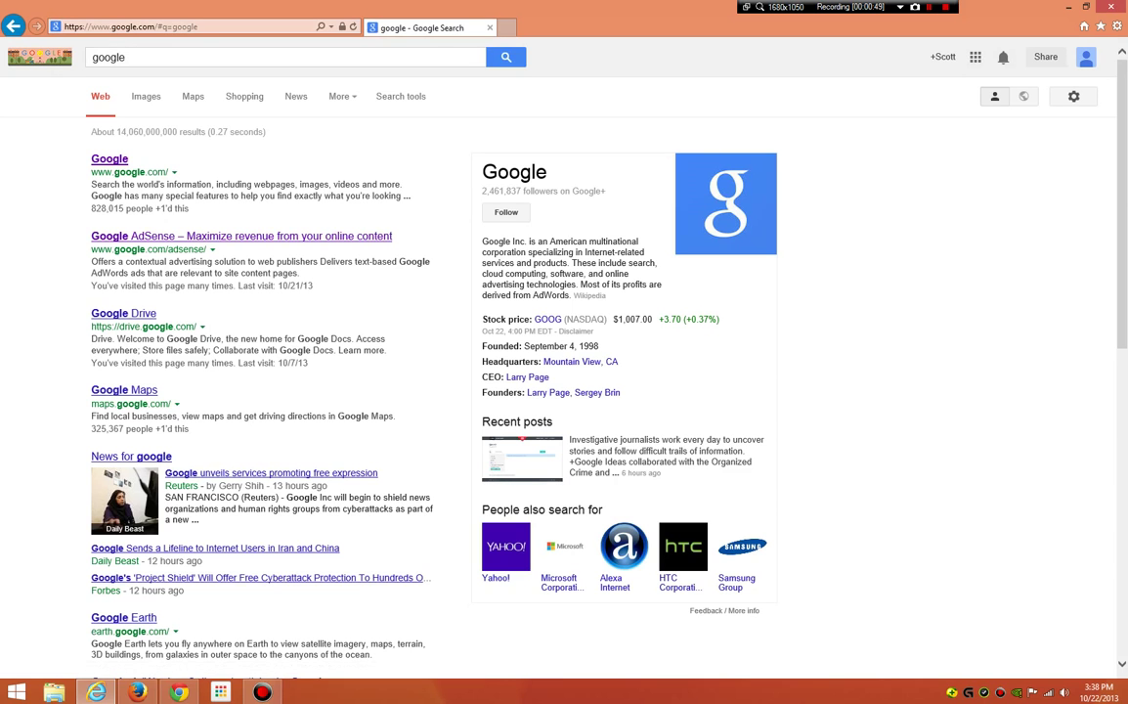
# Go back to the MSN page and return forward to the Google results.
pyautogui.rightClick(952, 177)
pyautogui.click(982, 186)
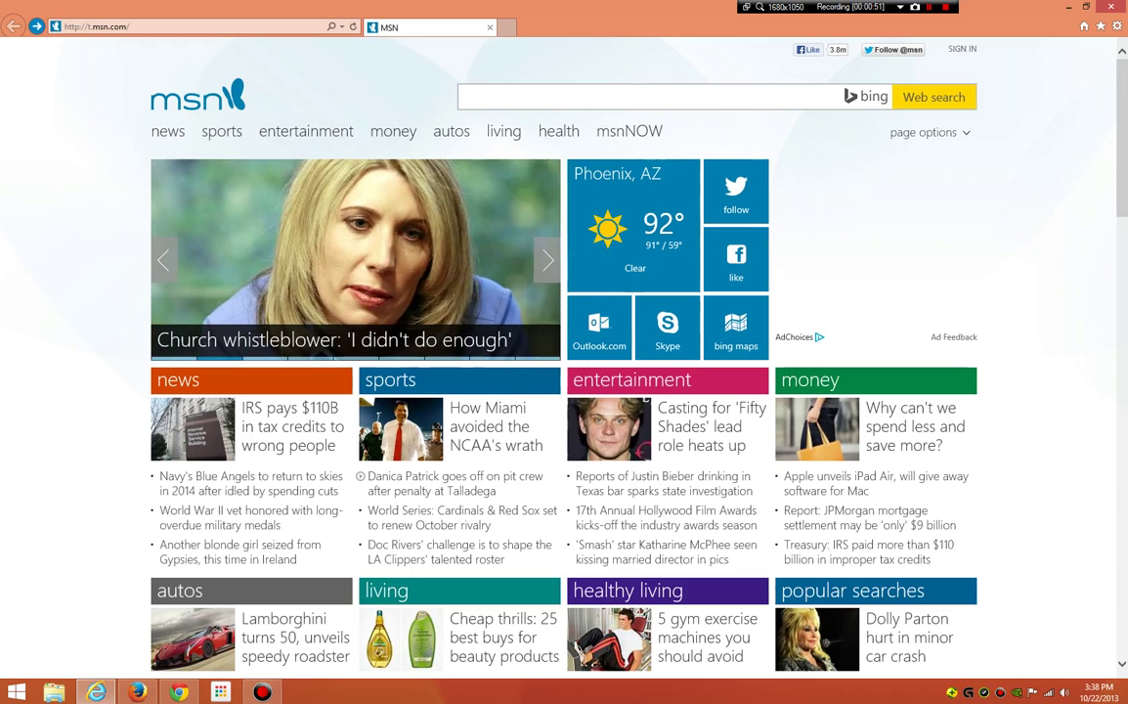
pyautogui.hotkey('alt', 'Right')
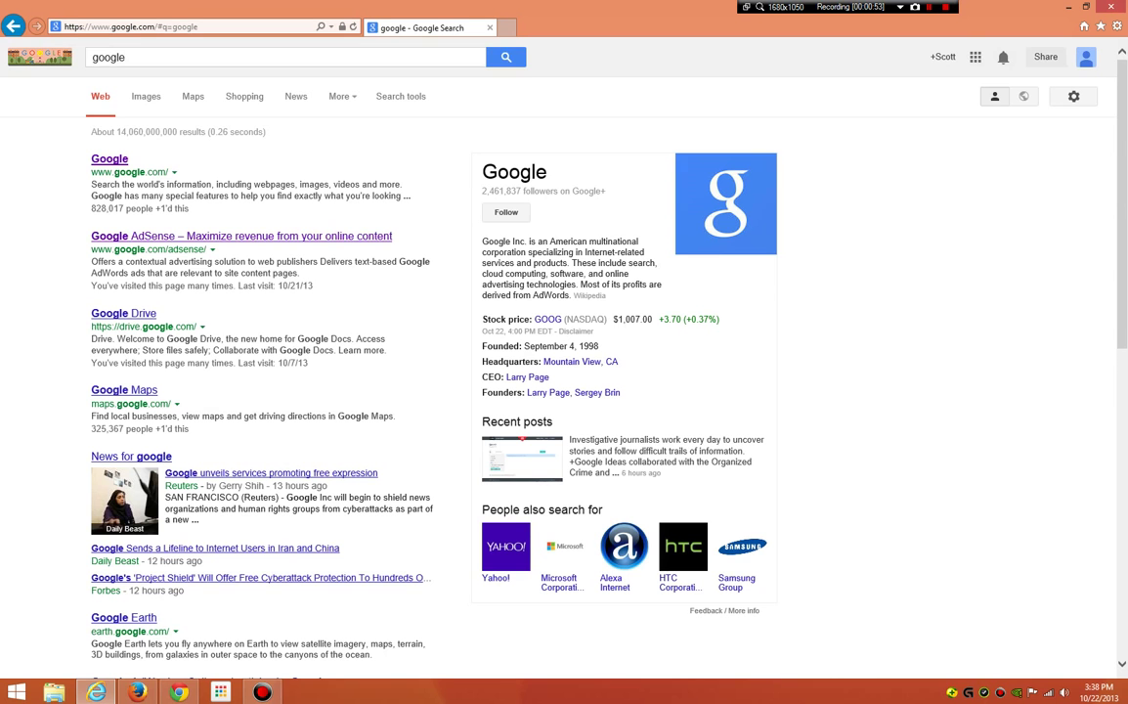
# Look through the Internet Options pages from General to Advanced, leaving the settings as they are.
pyautogui.click(1118, 25)
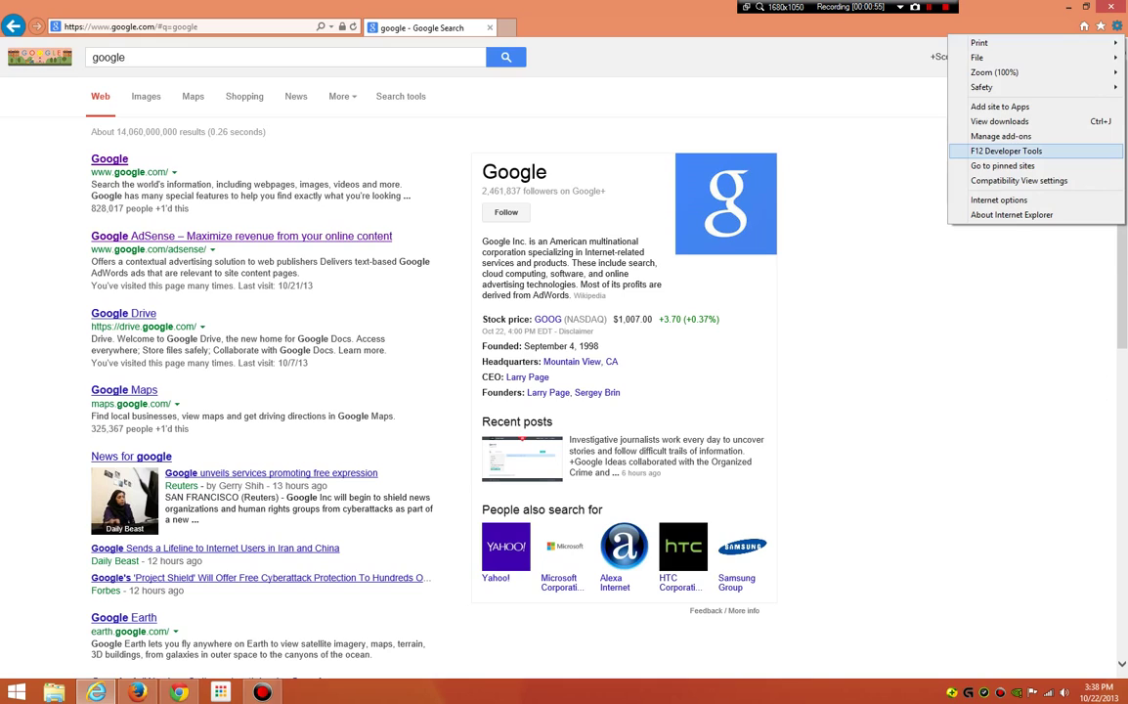
pyautogui.moveTo(978, 57)
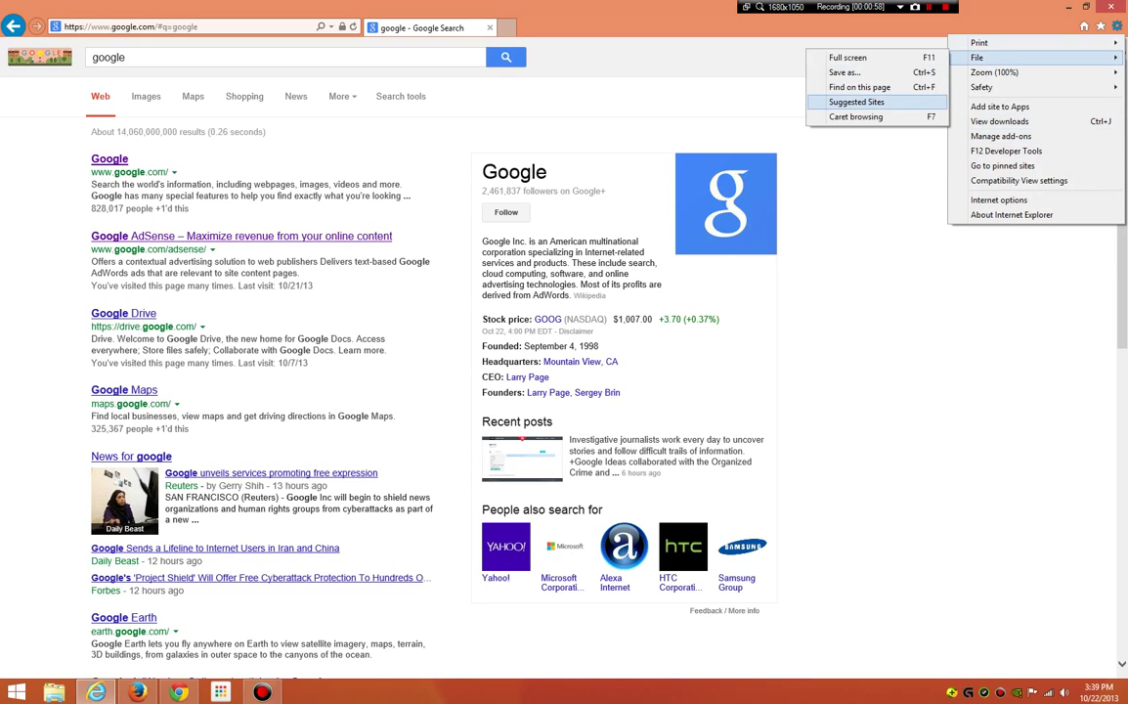
pyautogui.click(998, 200)
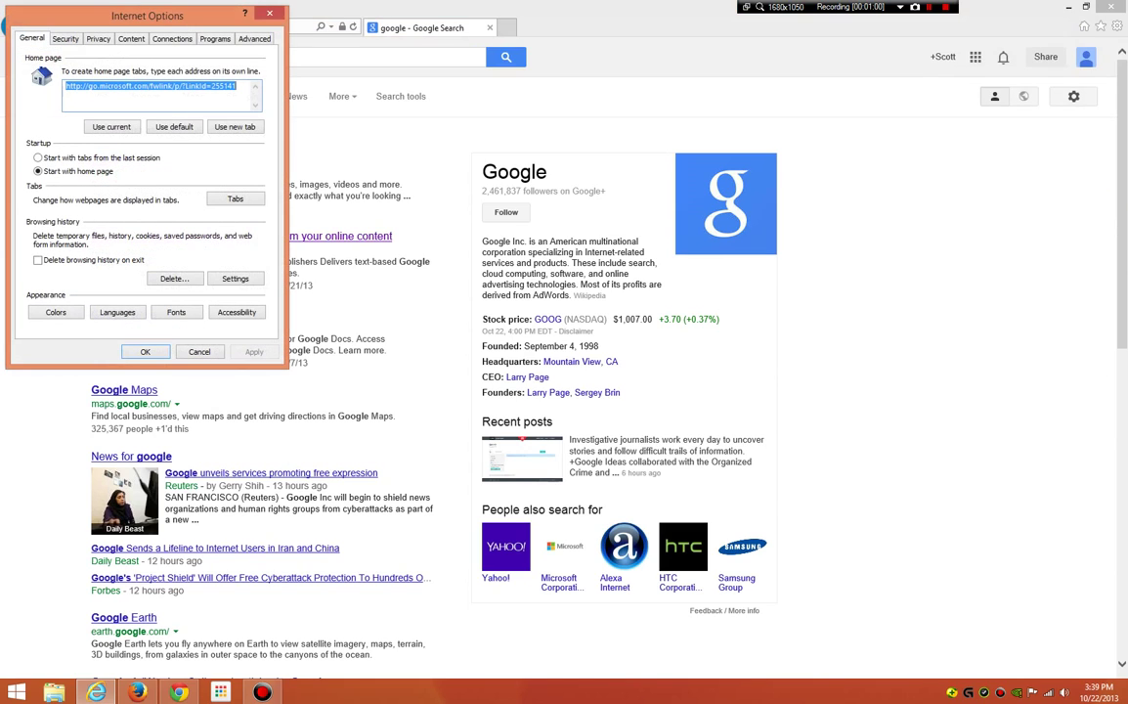
pyautogui.hotkey('ctrl', 'Tab')
pyautogui.hotkey('ctrl', 'Tab')
pyautogui.hotkey('ctrl', 'Tab')
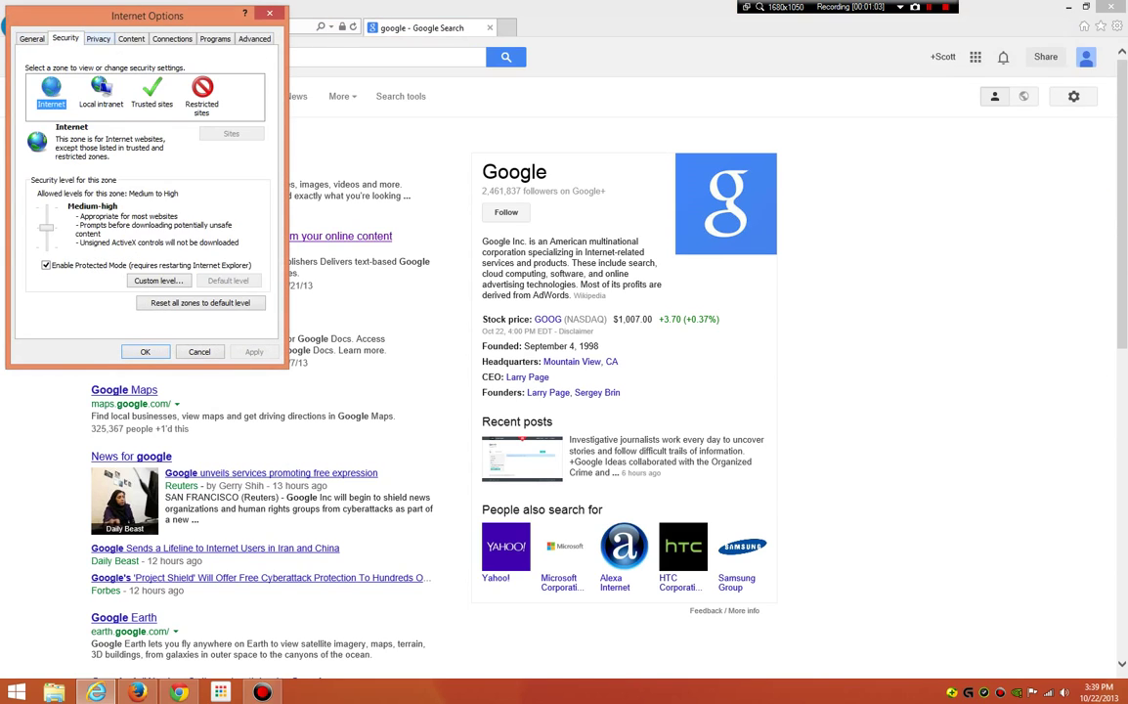
pyautogui.hotkey('ctrl', 'Tab')
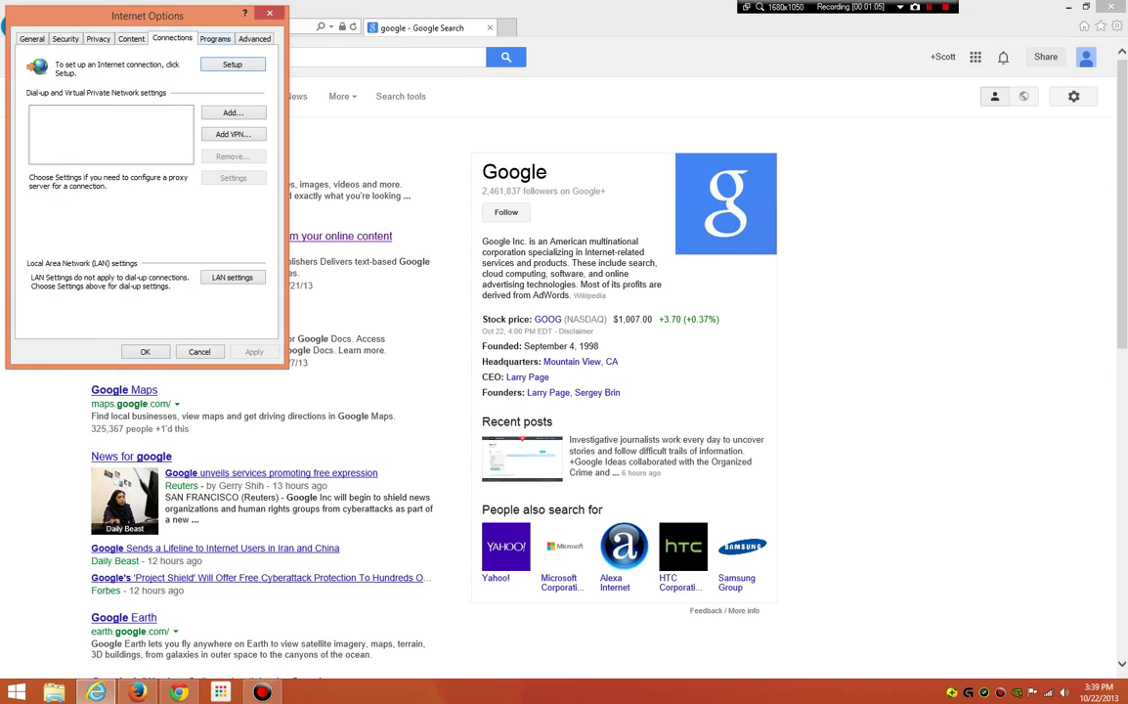
pyautogui.hotkey('ctrl', 'Tab')
pyautogui.hotkey('ctrl', 'Tab')
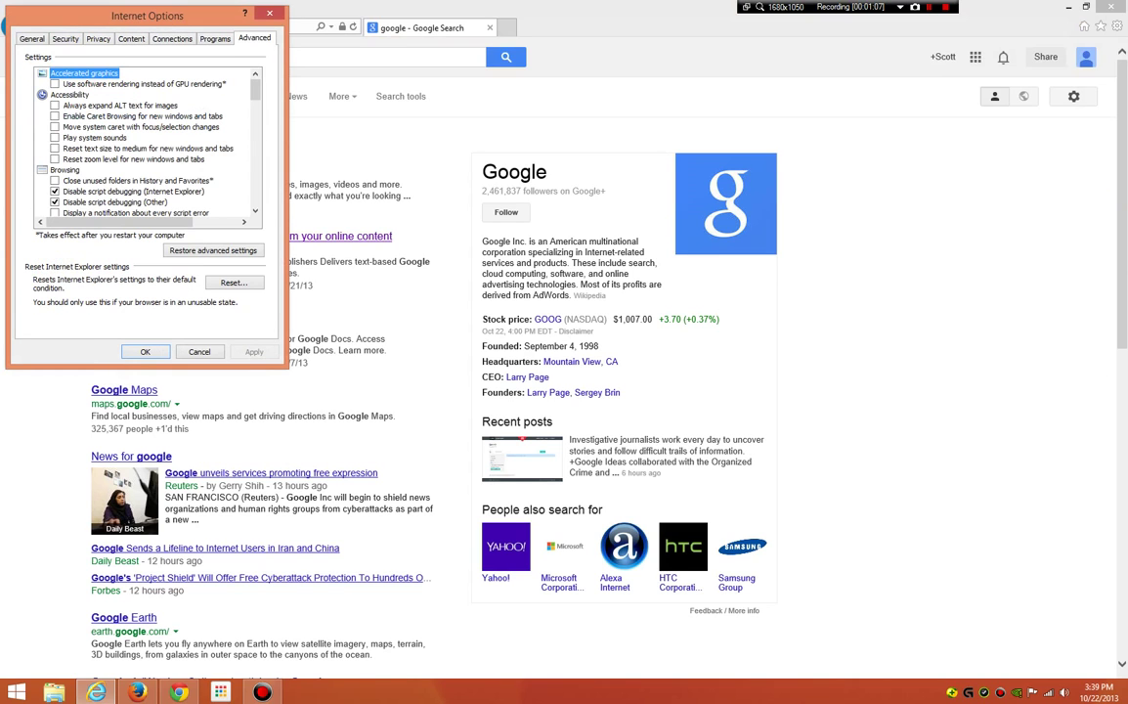
pyautogui.press('Escape')
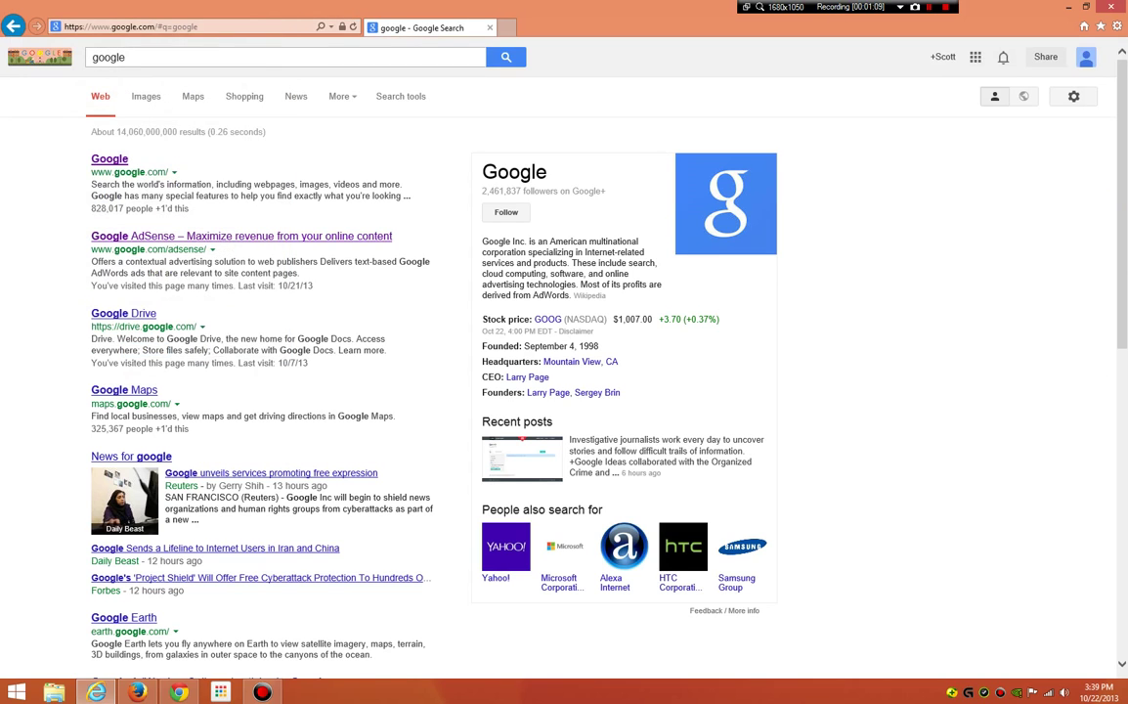
# Reload the results page, search Google for "test" and look through the results.
pyautogui.press('F5')
pyautogui.doubleClick(107, 57)
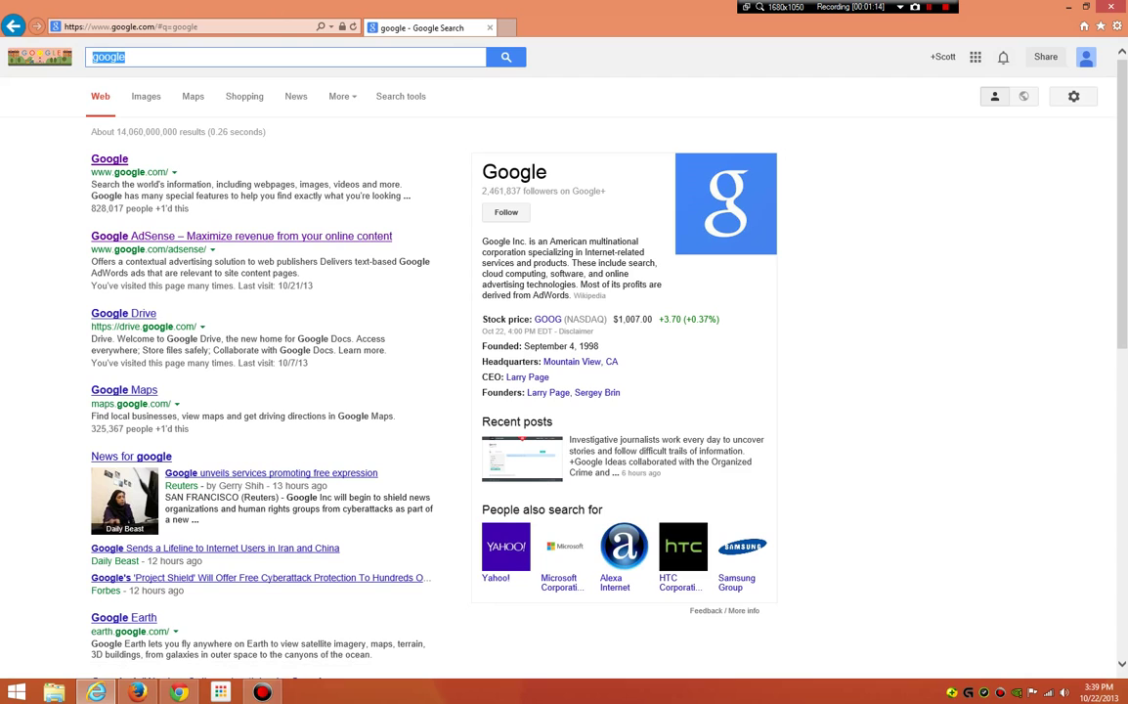
pyautogui.write('test')
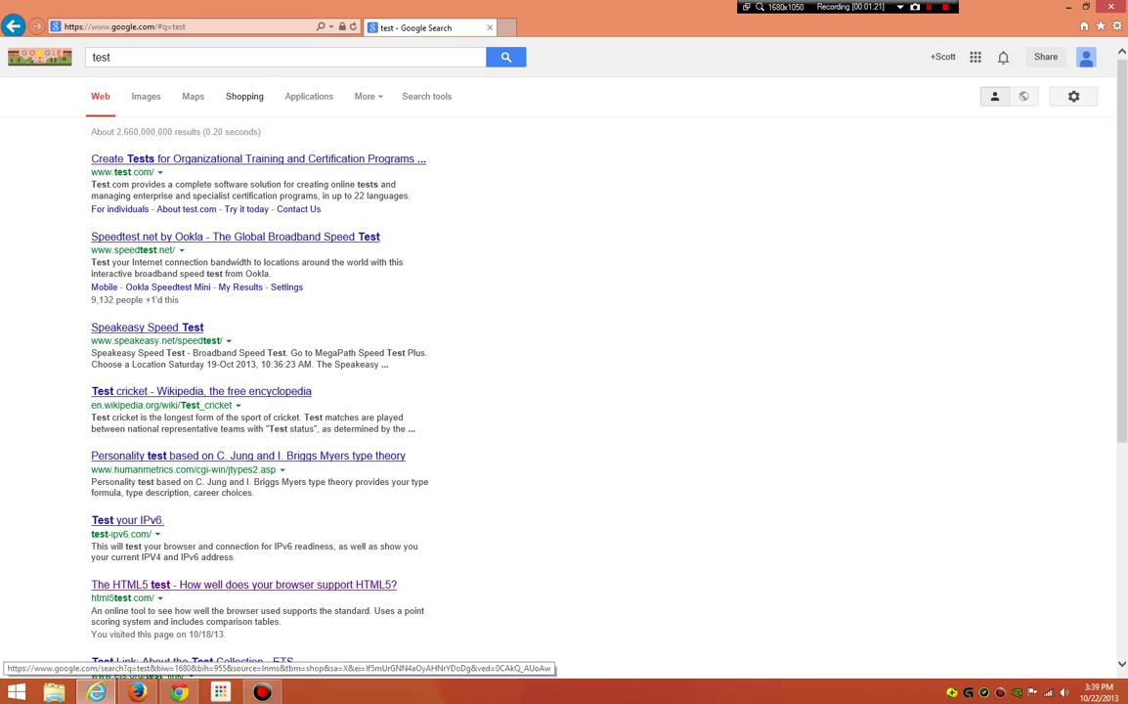
pyautogui.scroll(-1, 564, 377)
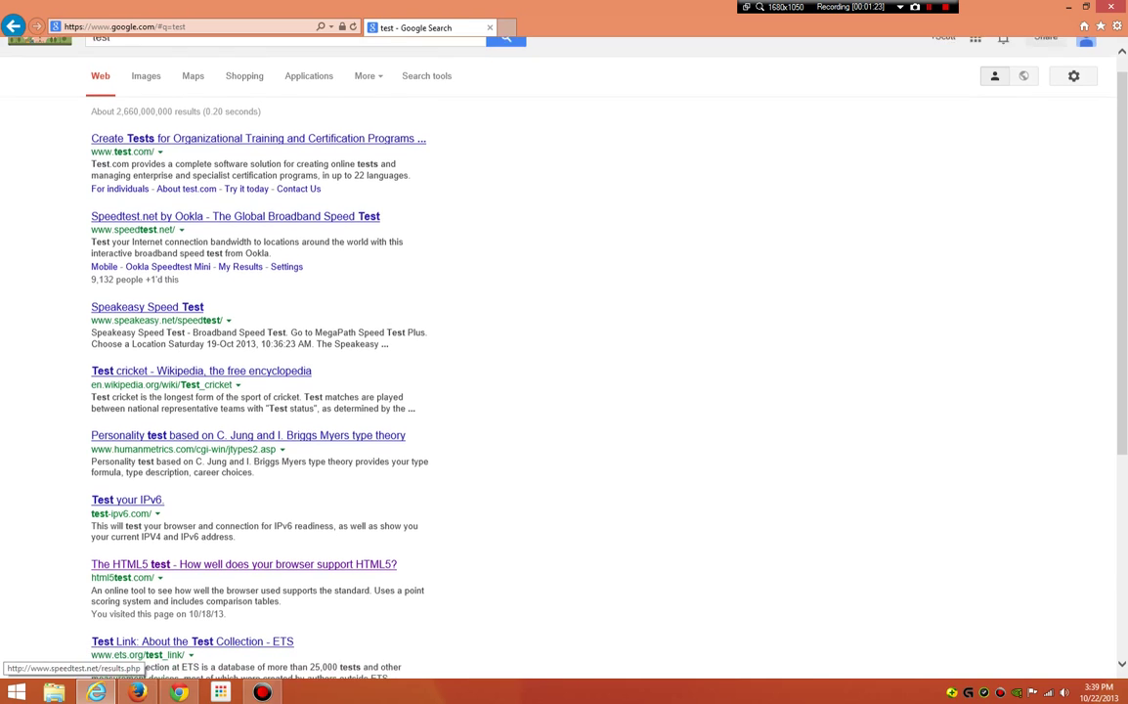
pyautogui.scroll(1, 564, 377)
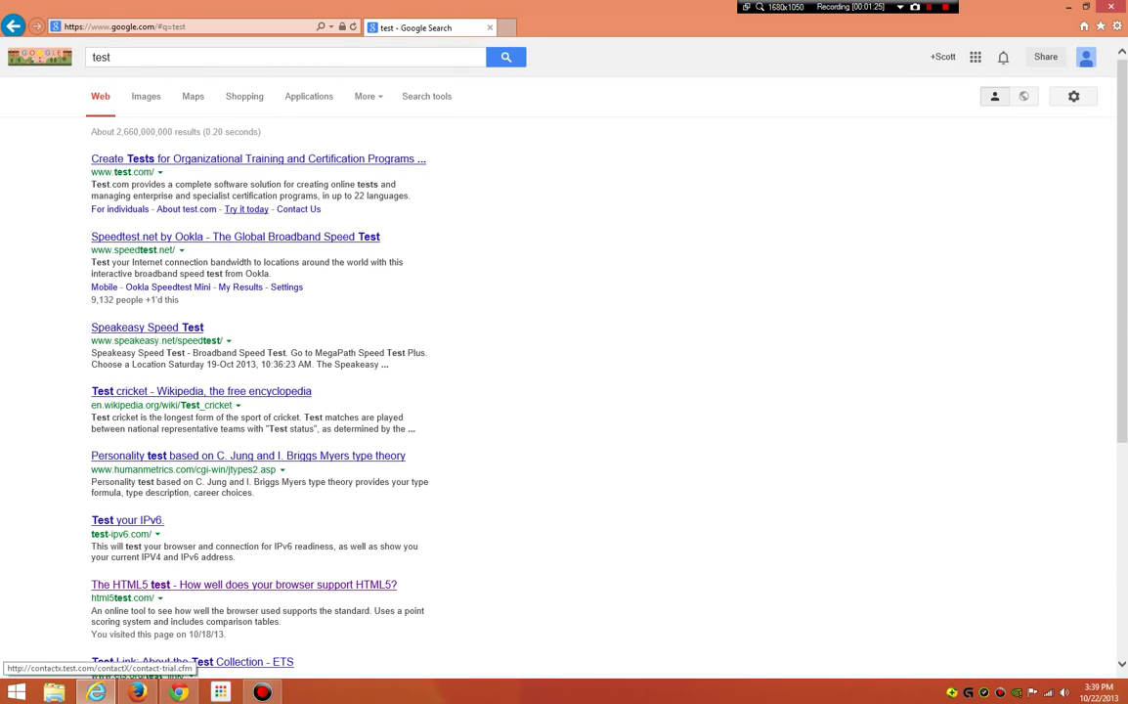
pyautogui.scroll(-3, 564, 351)
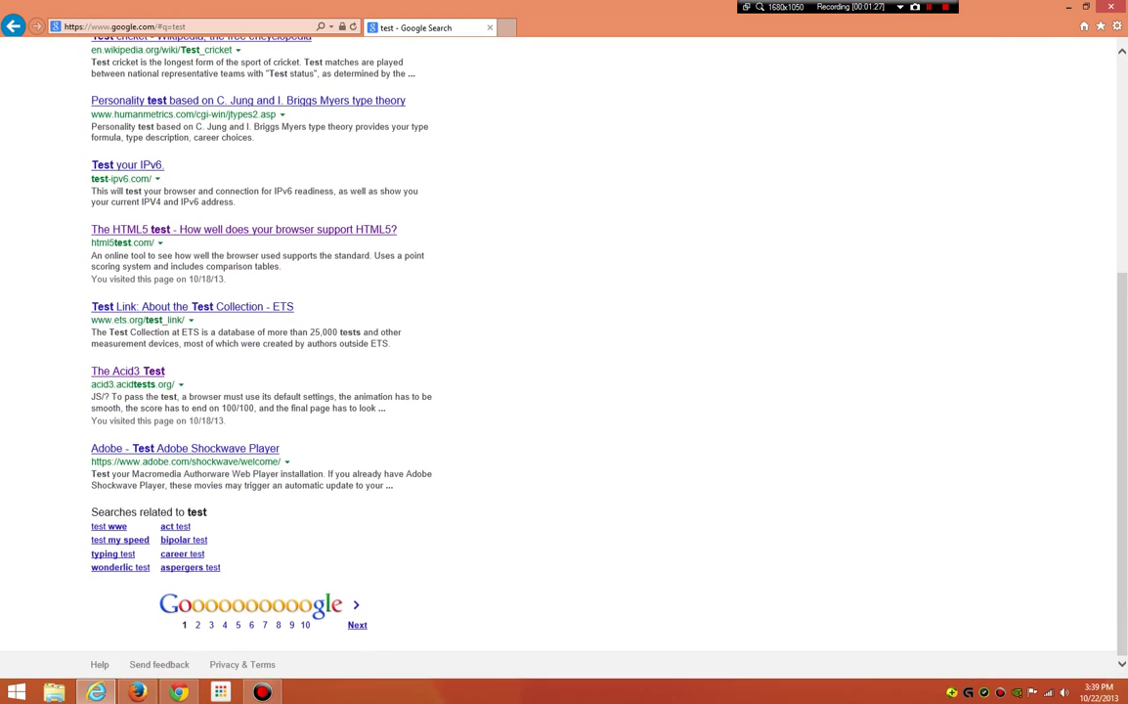
pyautogui.scroll(3, 564, 352)
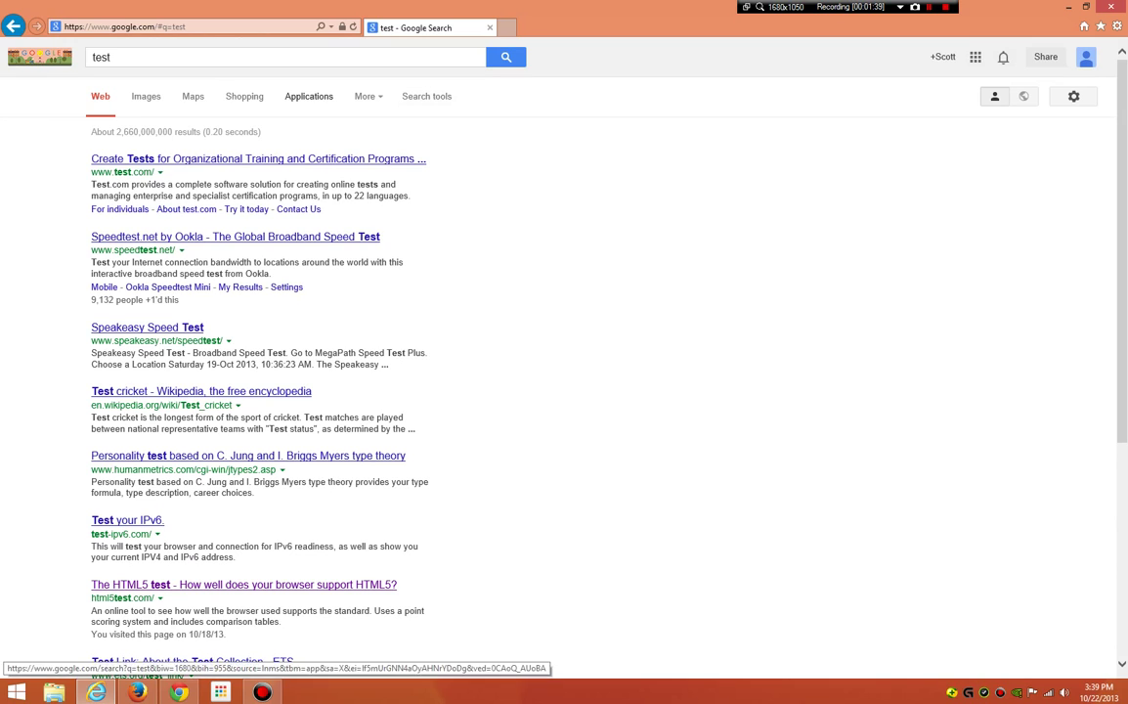
pyautogui.scroll(-4, 508, 323)
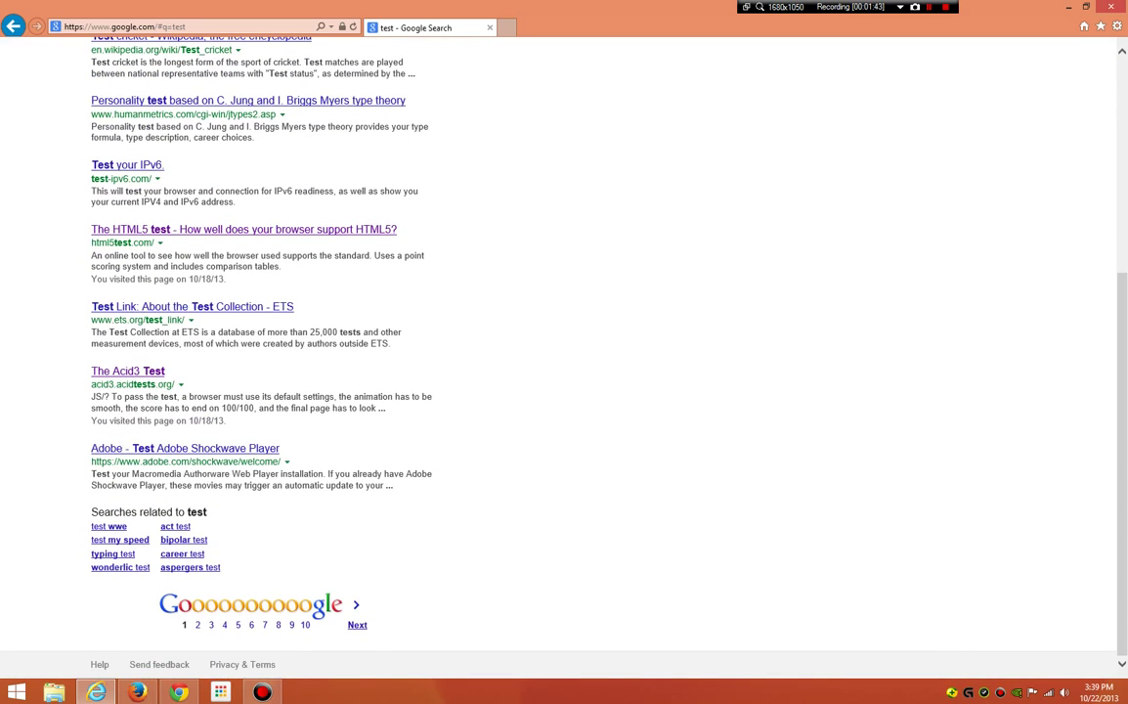
# Turn on both displaying intranet sites in Compatibility View and using Microsoft compatibility lists in the Compatibility View settings.
pyautogui.hotkey('alt', 'x')
pyautogui.press('Down')
pyautogui.press('Down')
pyautogui.press('Down')
pyautogui.press('Down')
pyautogui.press('Down')
pyautogui.press('Down')
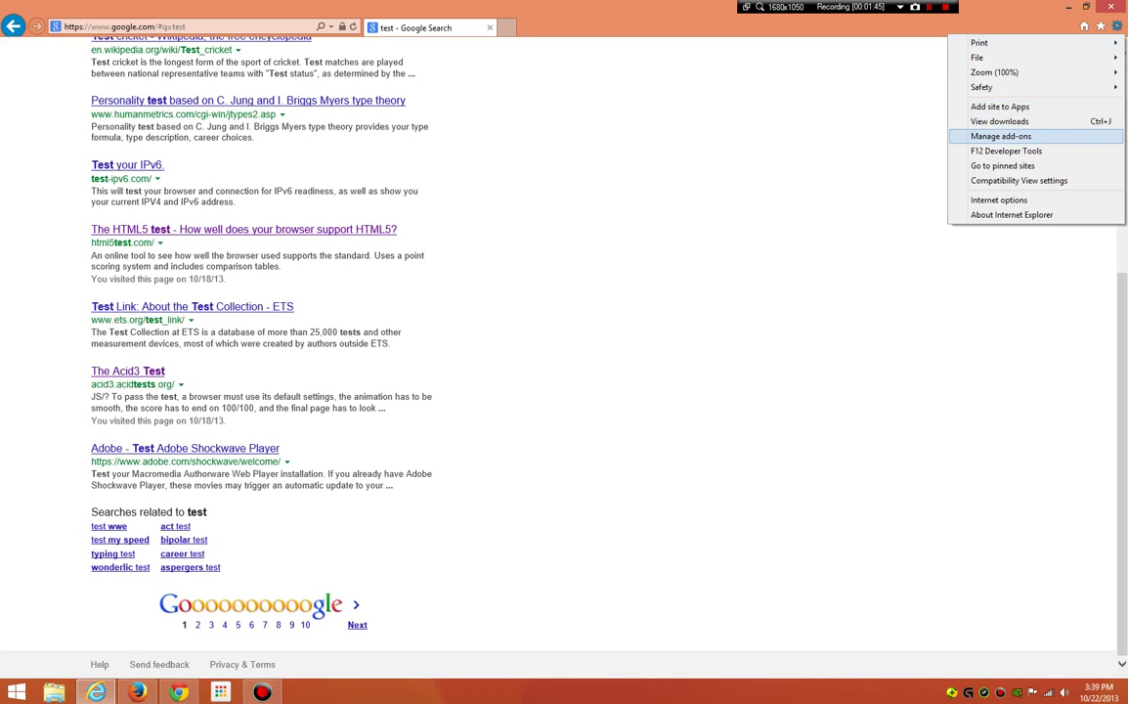
pyautogui.press('Down')
pyautogui.press('Up')
pyautogui.press('Up')
pyautogui.press('Up')
pyautogui.press('Up')
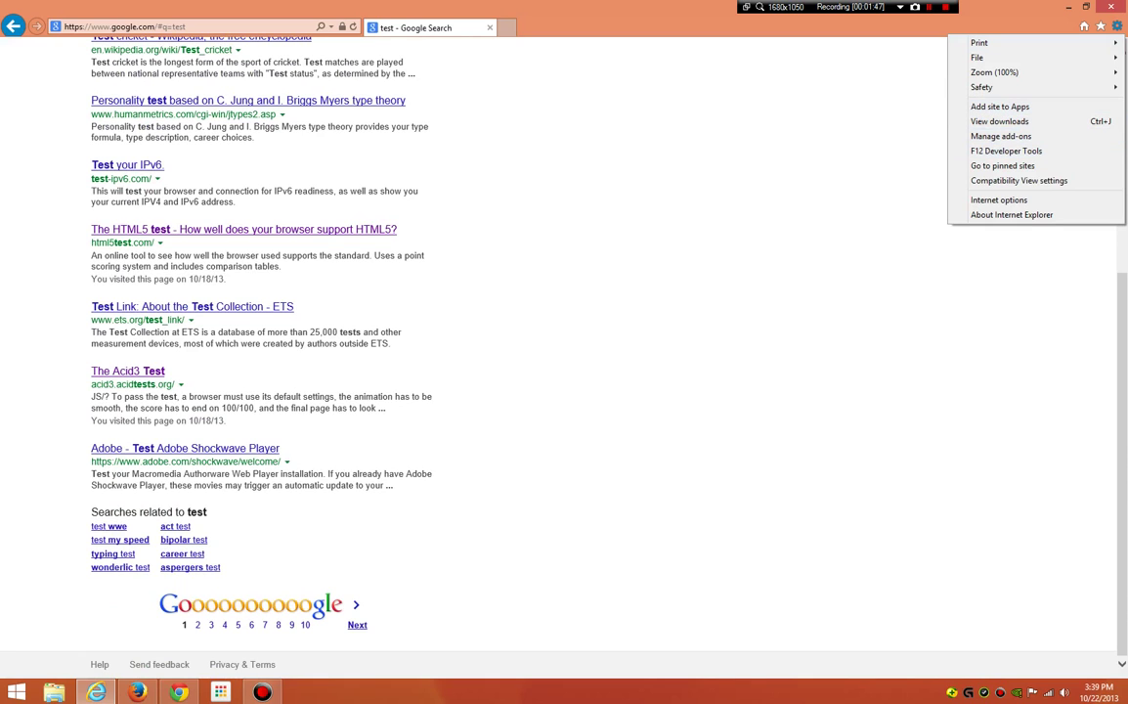
pyautogui.press('Right')
pyautogui.press('Left')
pyautogui.press('Down')
pyautogui.press('Down')
pyautogui.press('Down')
pyautogui.press('Down')
pyautogui.press('Down')
pyautogui.press('Down')
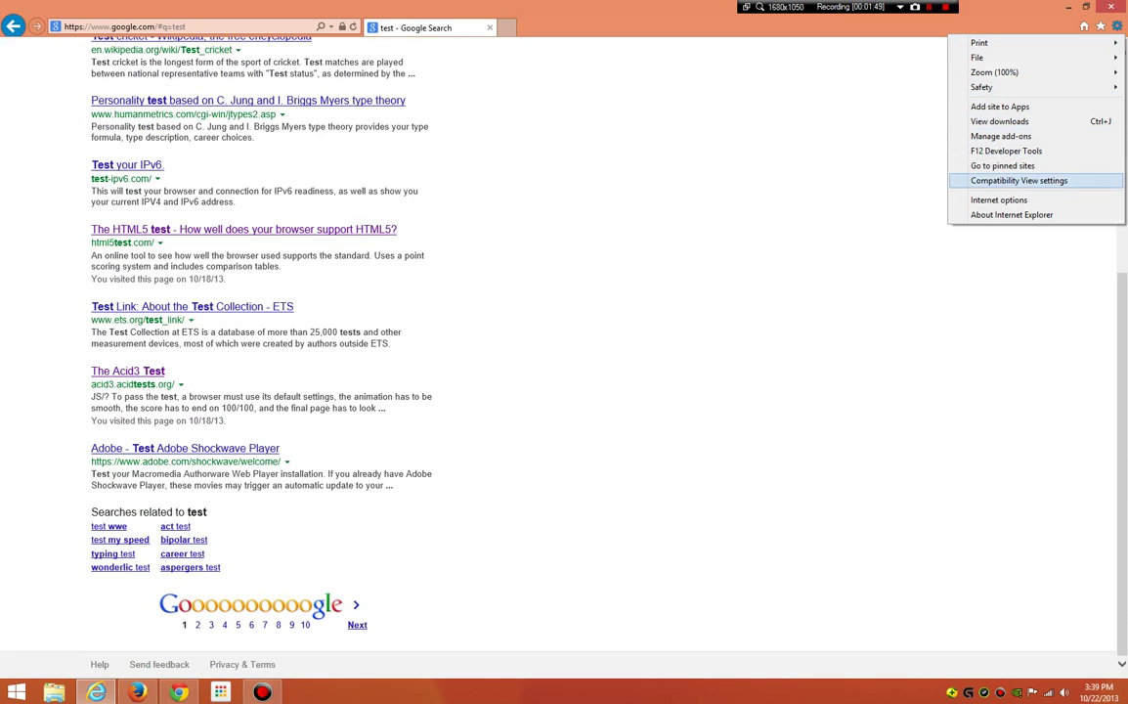
pyautogui.press('Return')
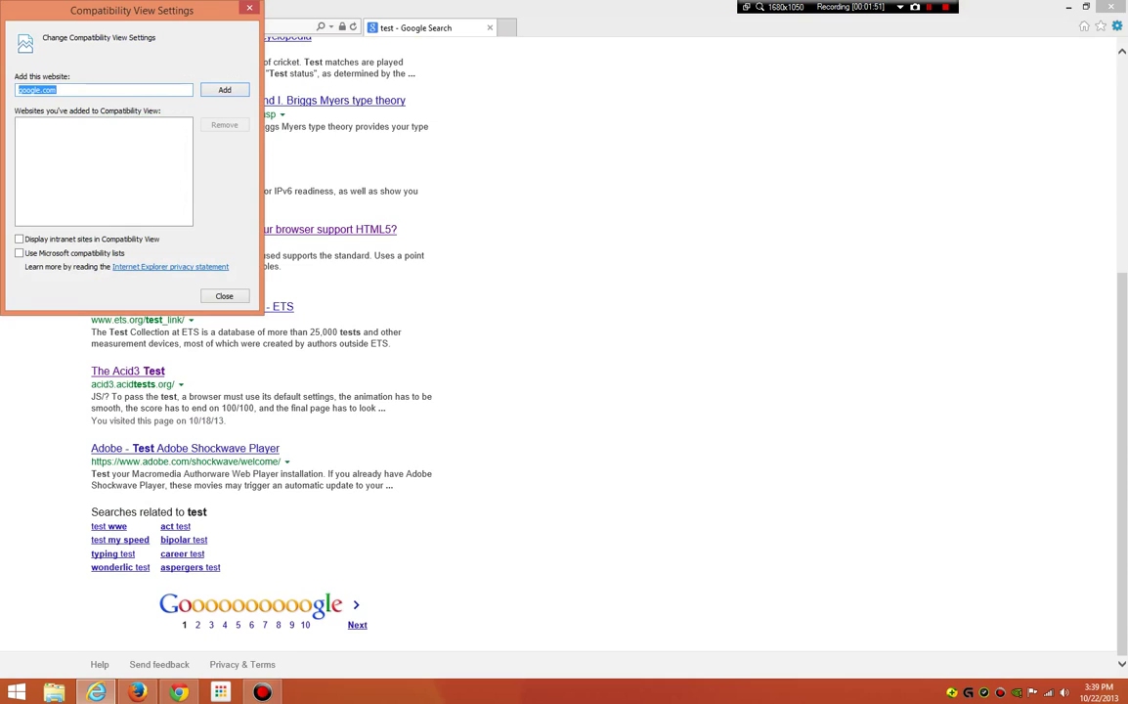
pyautogui.click(19, 238)
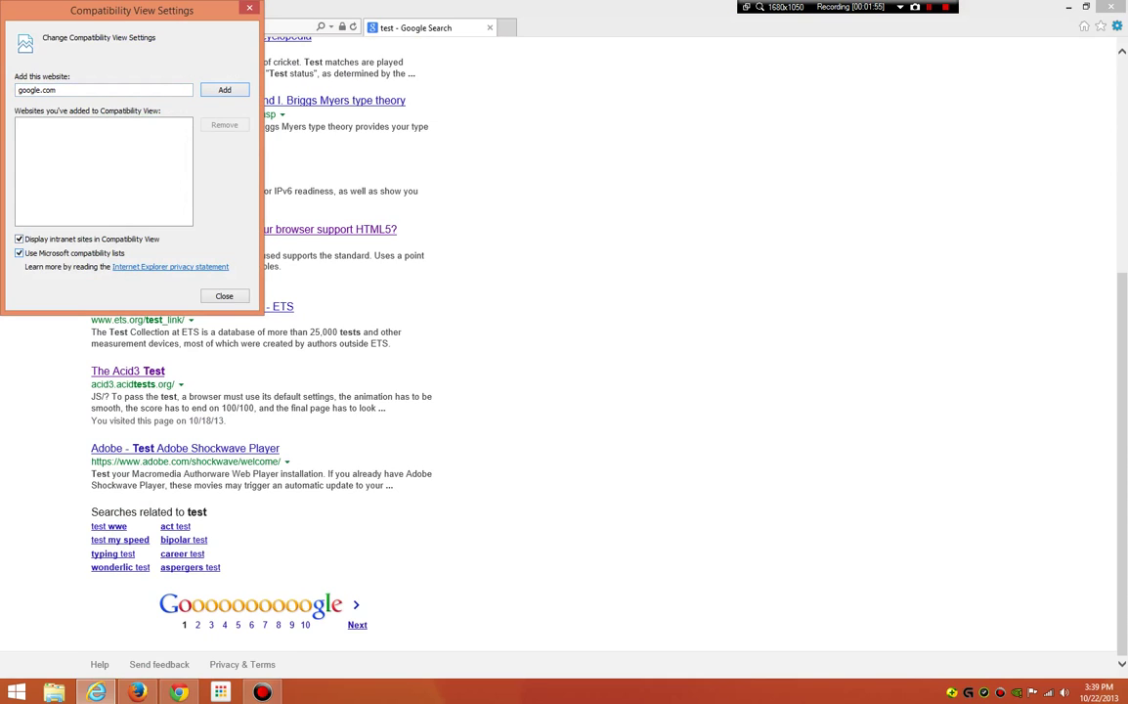
# Close the Compatibility View settings, then search Google for "google" from its home page and look over the results.
pyautogui.press('Escape')
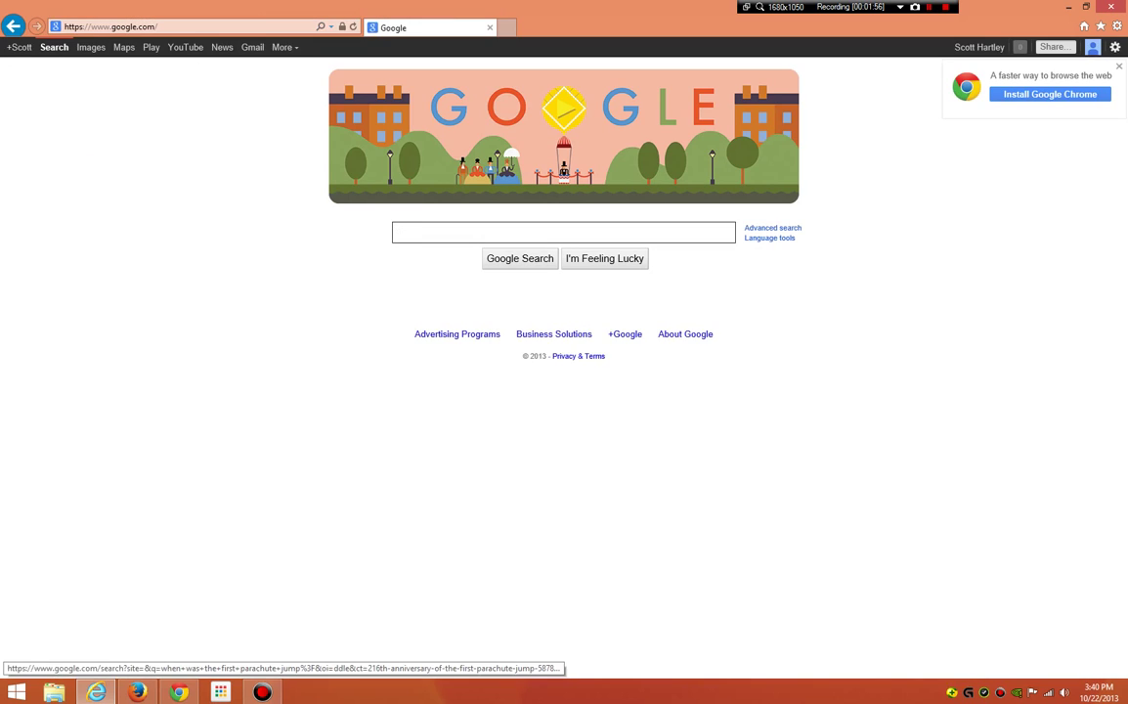
pyautogui.write('google')
pyautogui.press('Return')
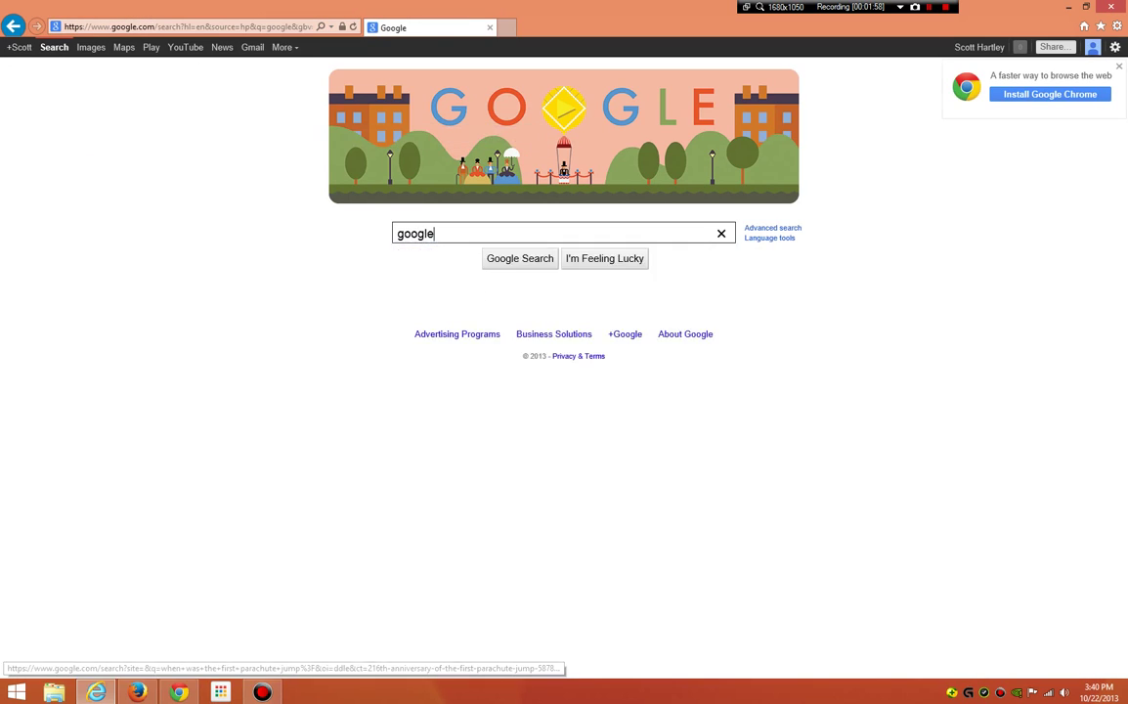
pyautogui.scroll(-3, 391, 391)
pyautogui.scroll(3, 391, 391)
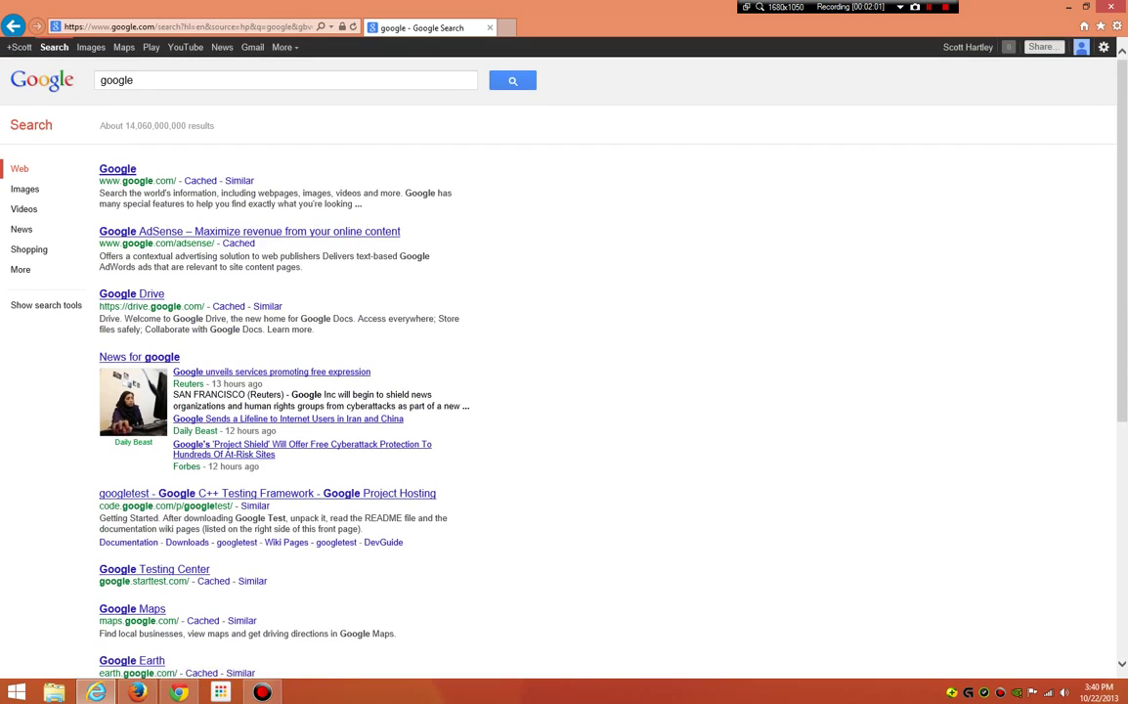
# Turn on displaying intranet sites in Compatibility View and close the Compatibility View settings.
pyautogui.click(1117, 26)
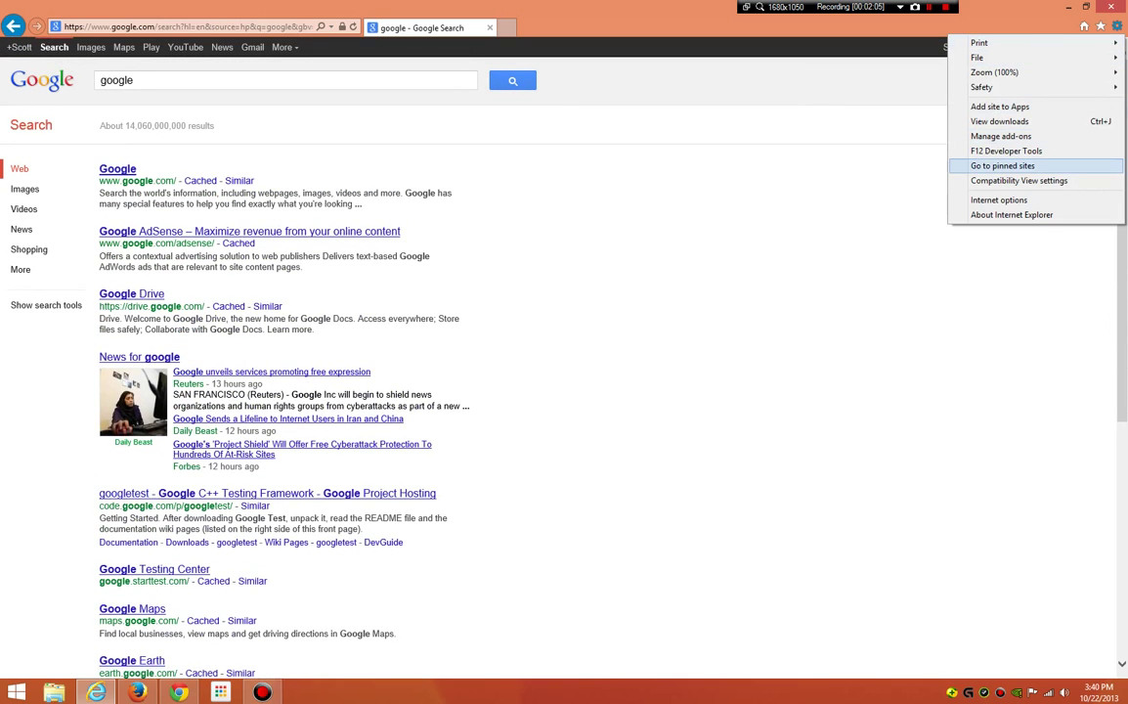
pyautogui.click(1019, 180)
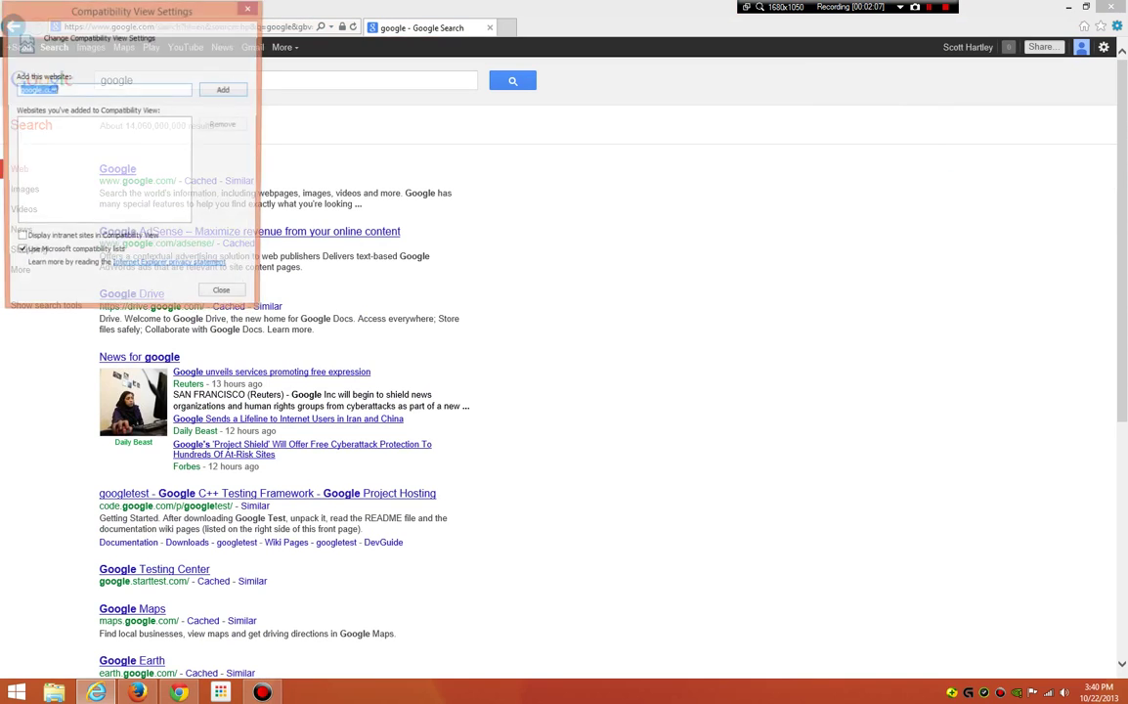
pyautogui.click(19, 238)
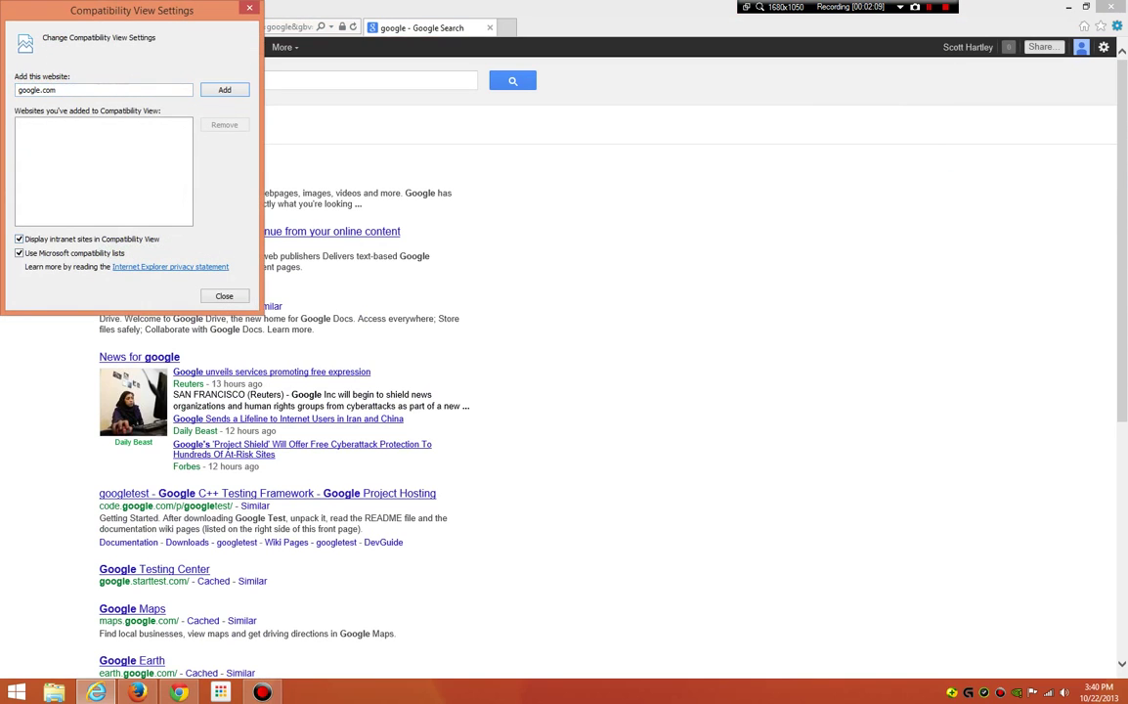
pyautogui.click(224, 295)
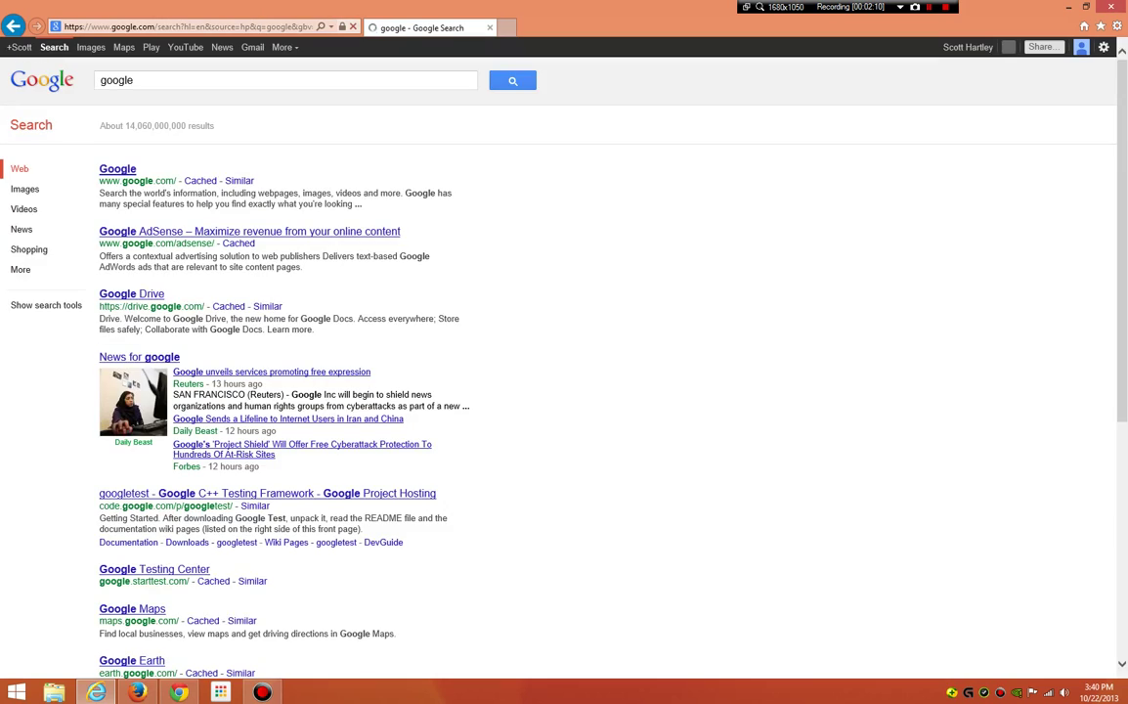
# Examine the layout of the reloaded Google results page from the first result down to the page footer.
pyautogui.scroll(-5, 200, 181)
pyautogui.scroll(5, 200, 181)
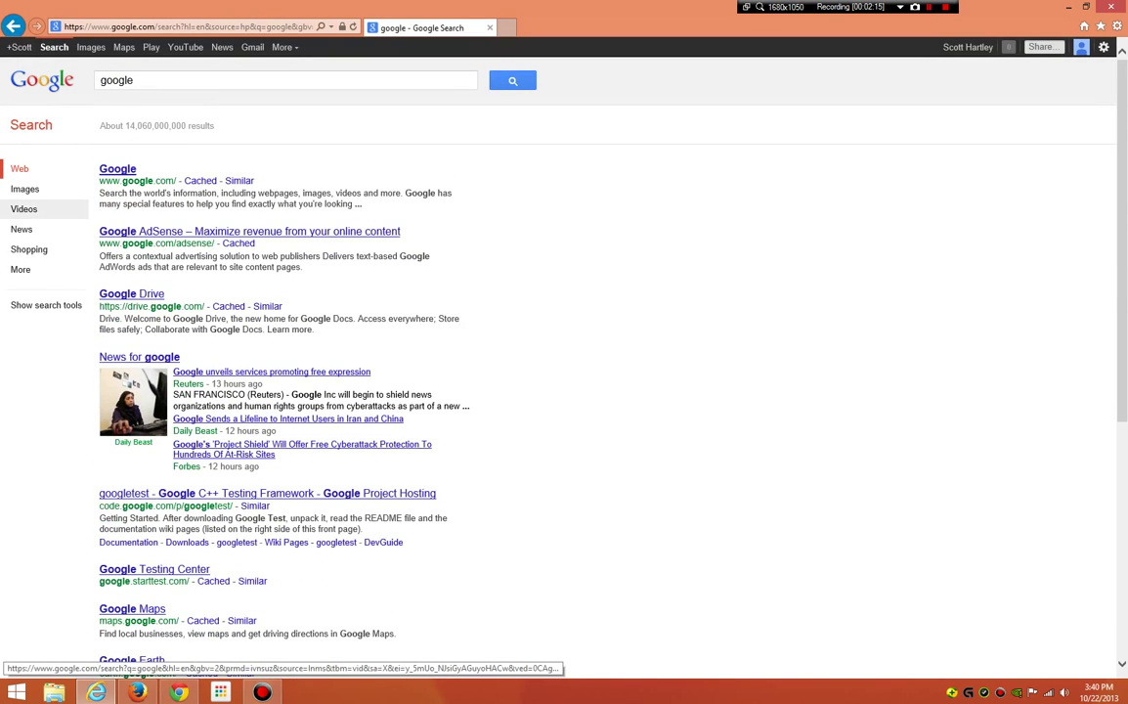
pyautogui.scroll(-5, 44, 210)
pyautogui.scroll(5, 44, 209)
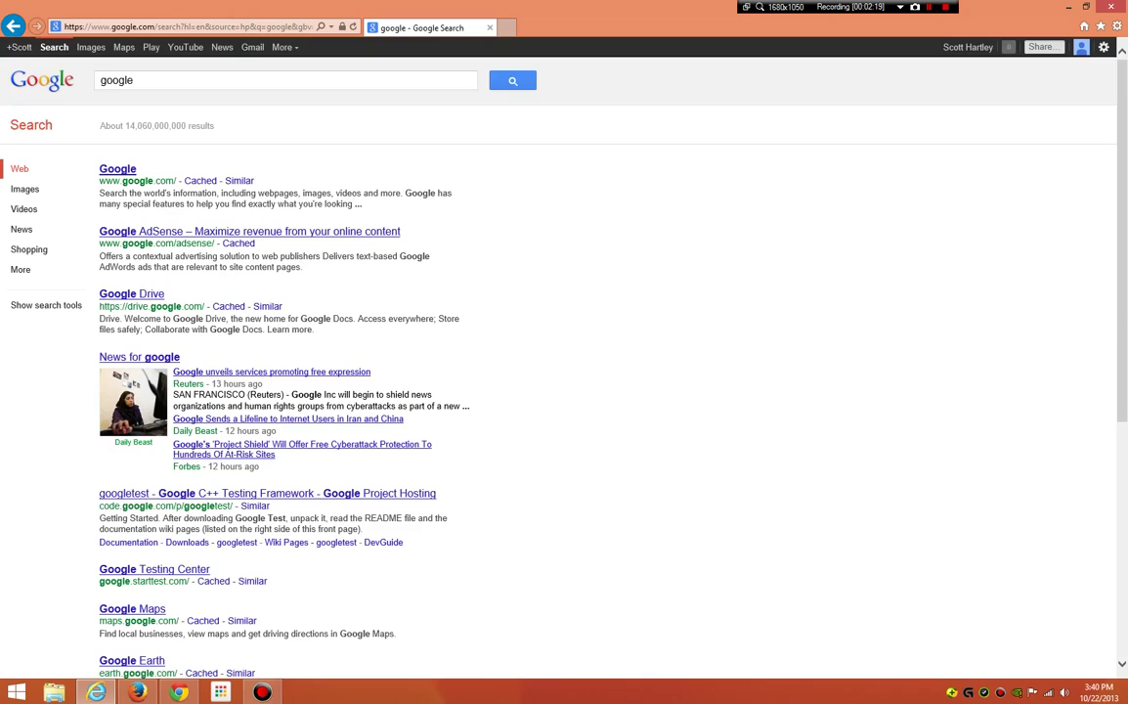
pyautogui.scroll(-5, 564, 352)
pyautogui.scroll(5, 564, 352)
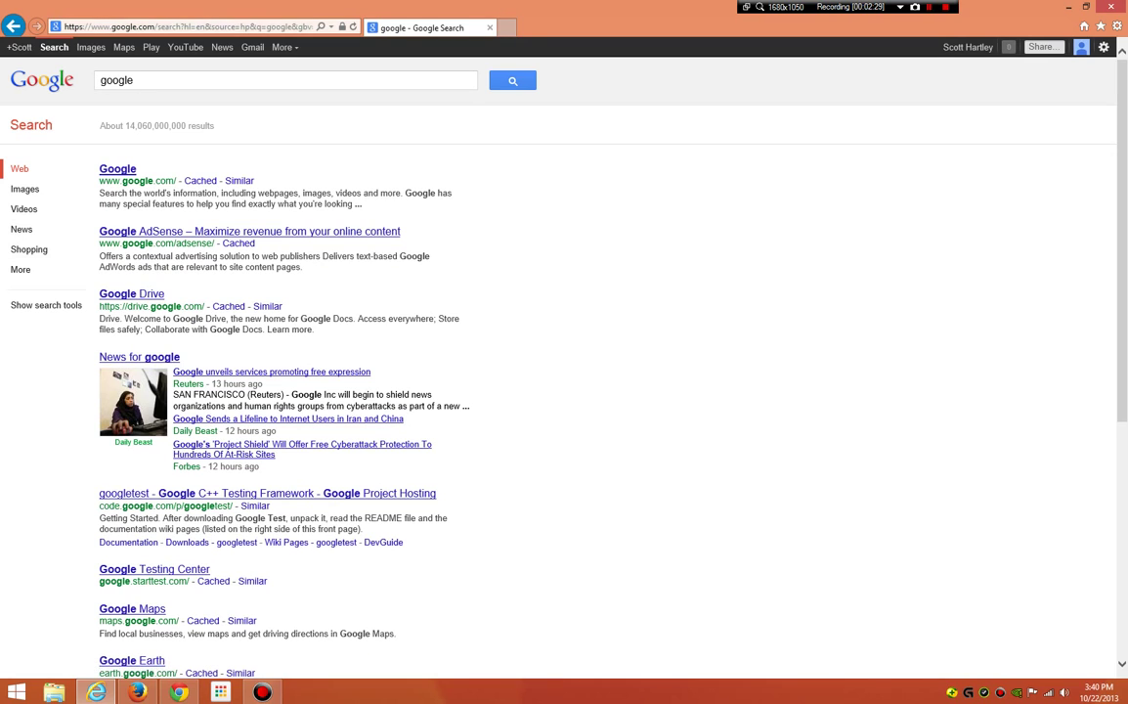
pyautogui.click(186, 26)
pyautogui.press('Escape')
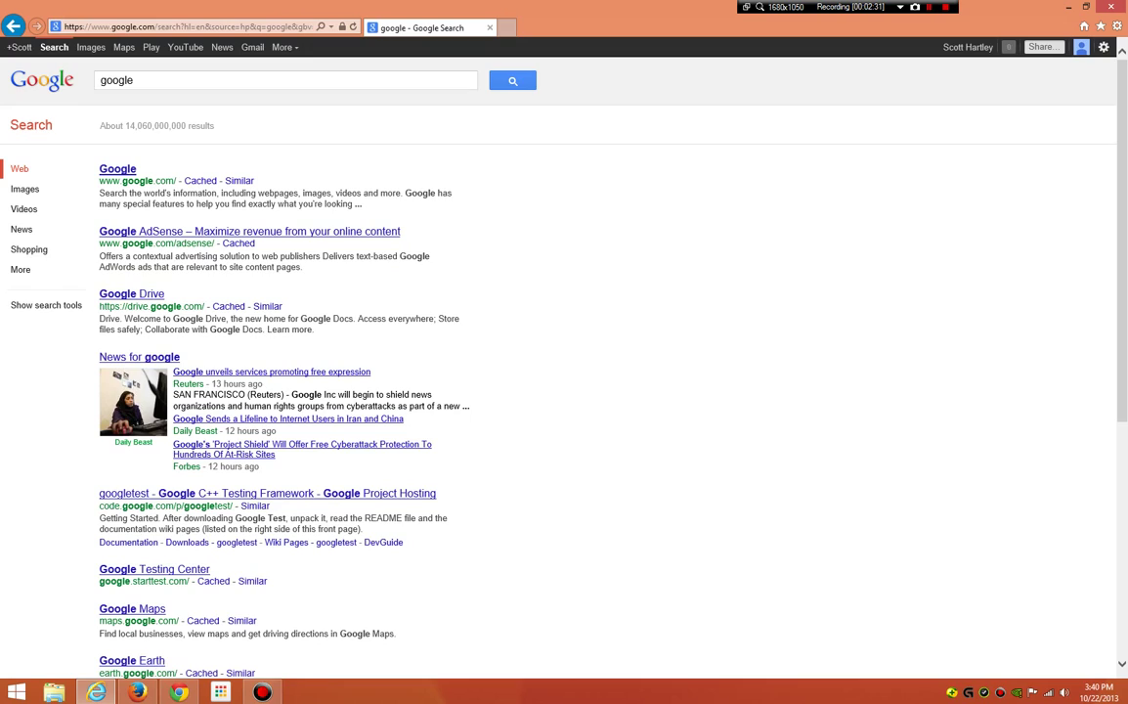
pyautogui.scroll(-5, 310, 129)
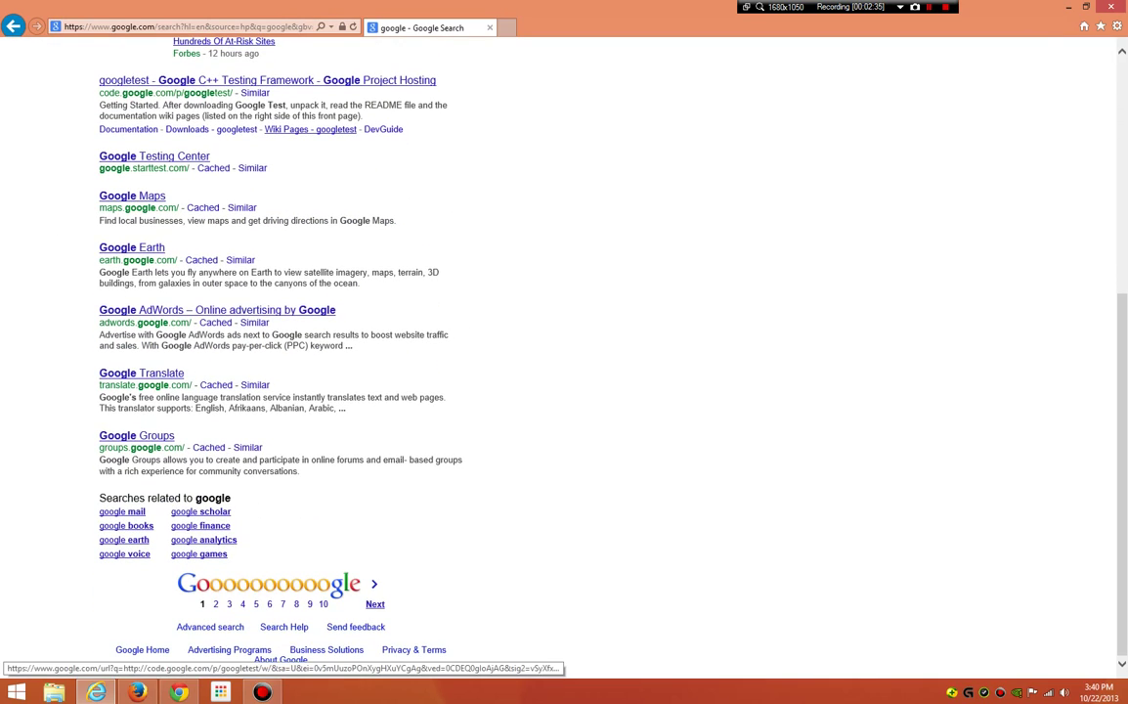
pyautogui.scroll(5, 310, 129)
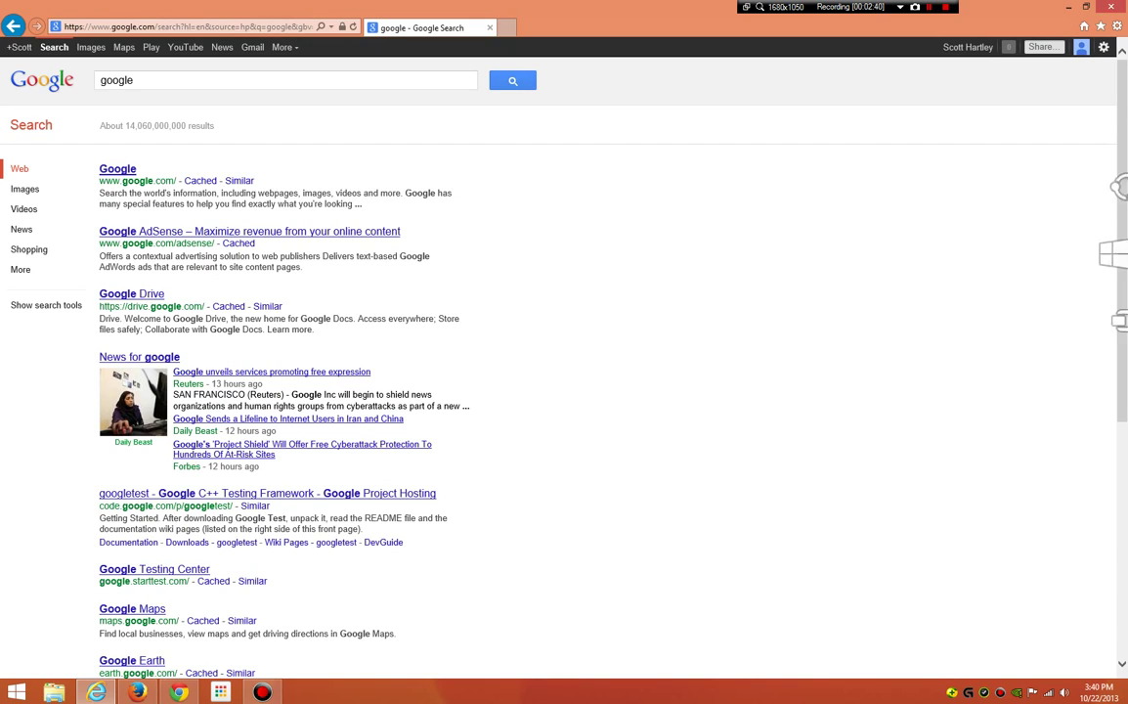
# Inspect the Emulation and UI Responsiveness tools in the F12 Developer Tools, then close them without changing any settings.
pyautogui.click(1117, 25)
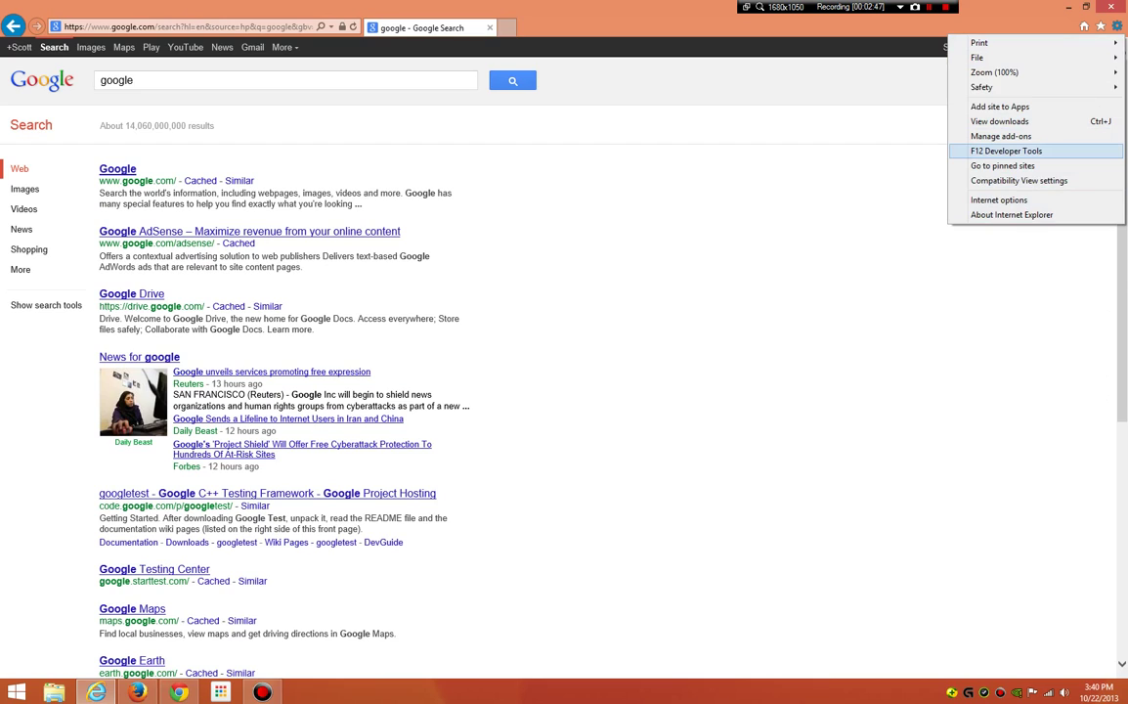
pyautogui.click(1006, 150)
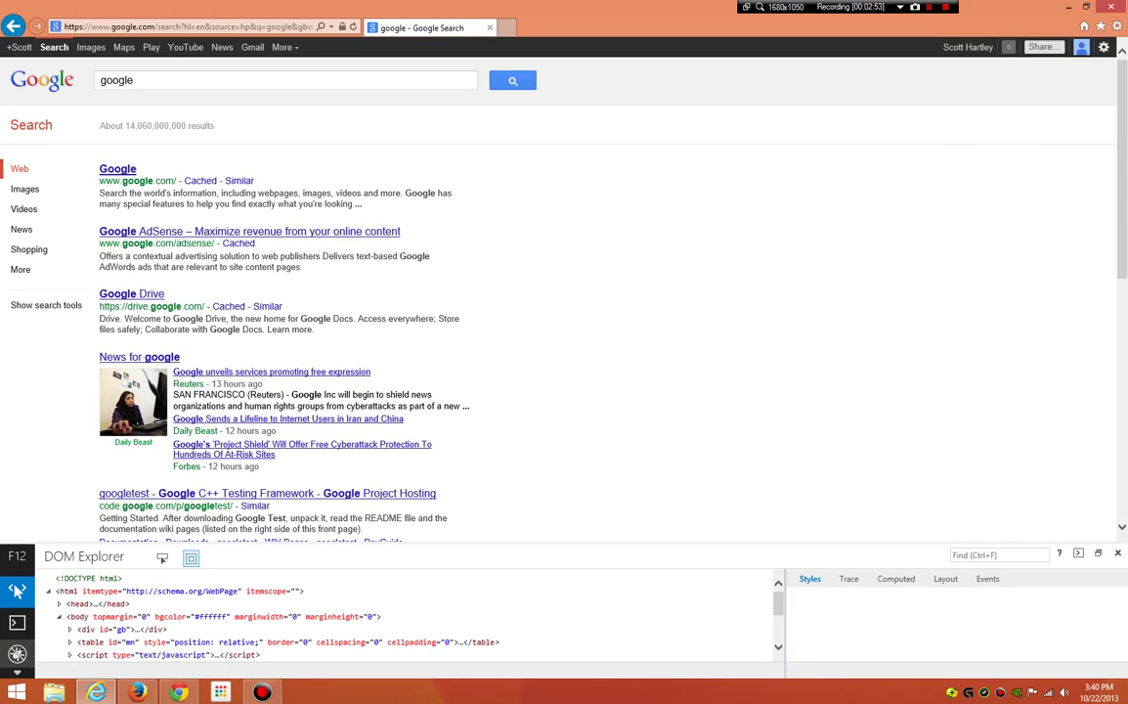
pyautogui.click(17, 672)
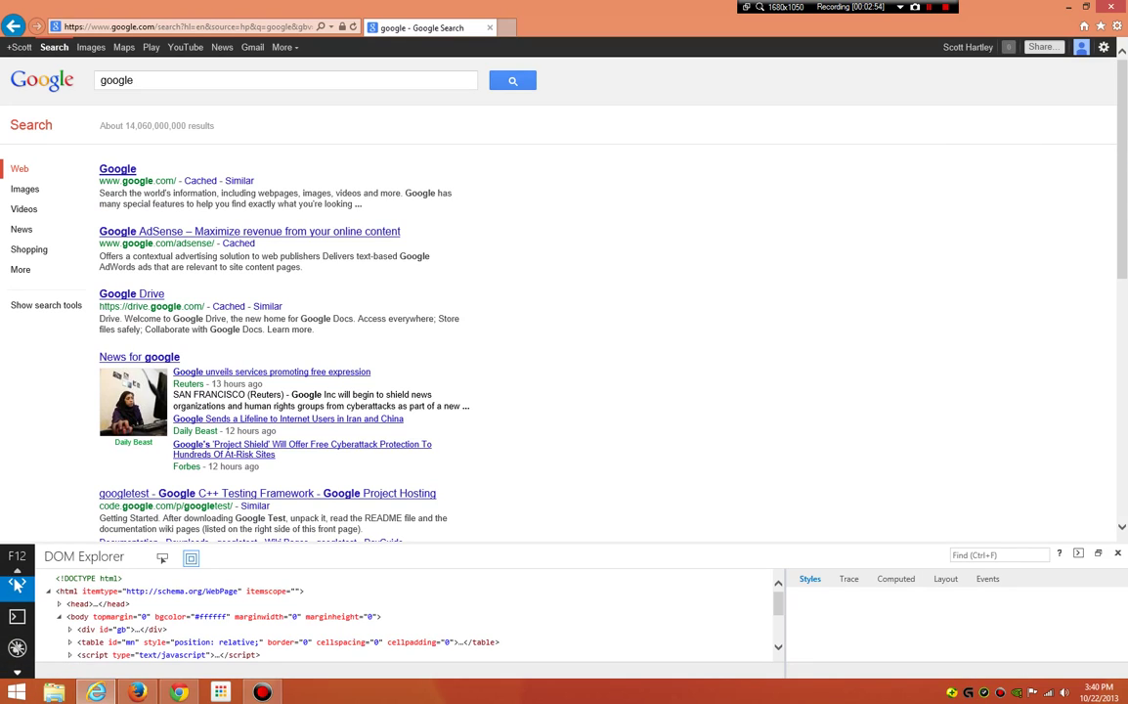
pyautogui.scroll(-2, 17, 616)
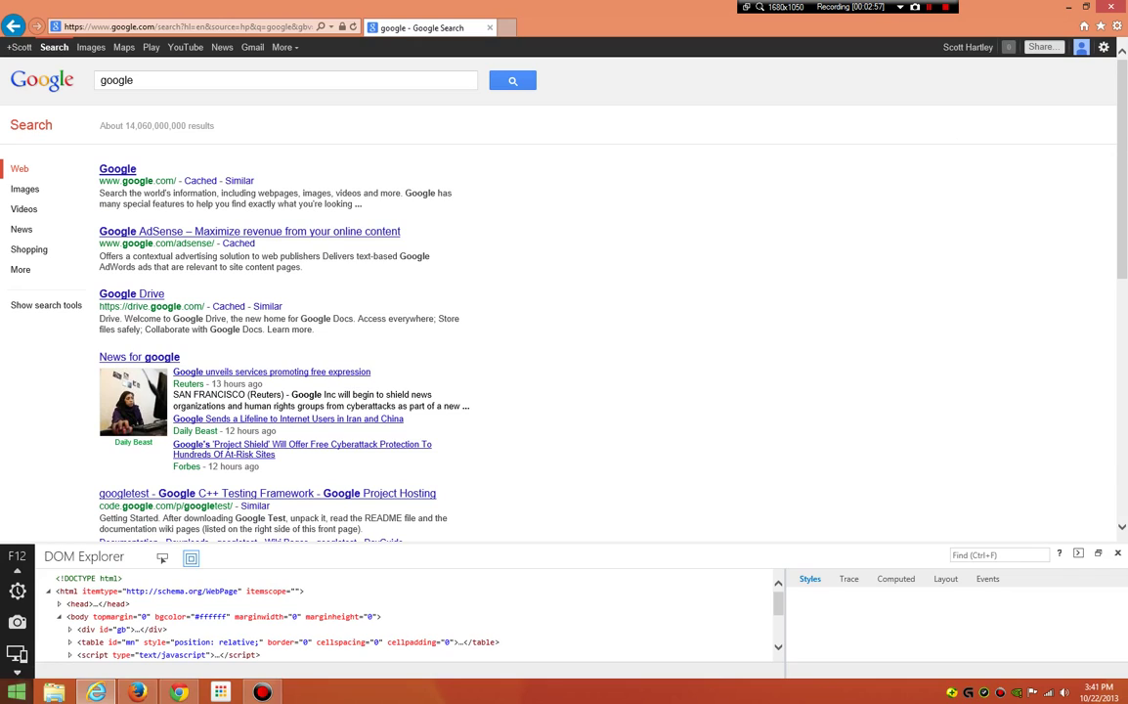
pyautogui.click(16, 653)
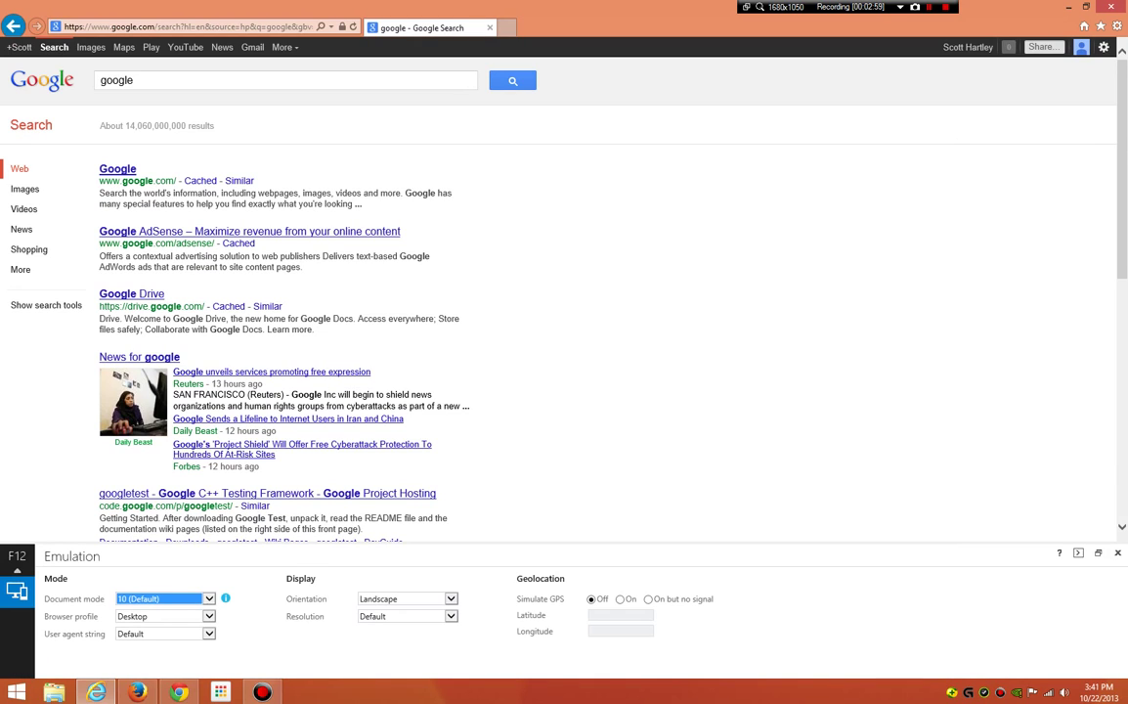
pyautogui.scroll(3, 16, 616)
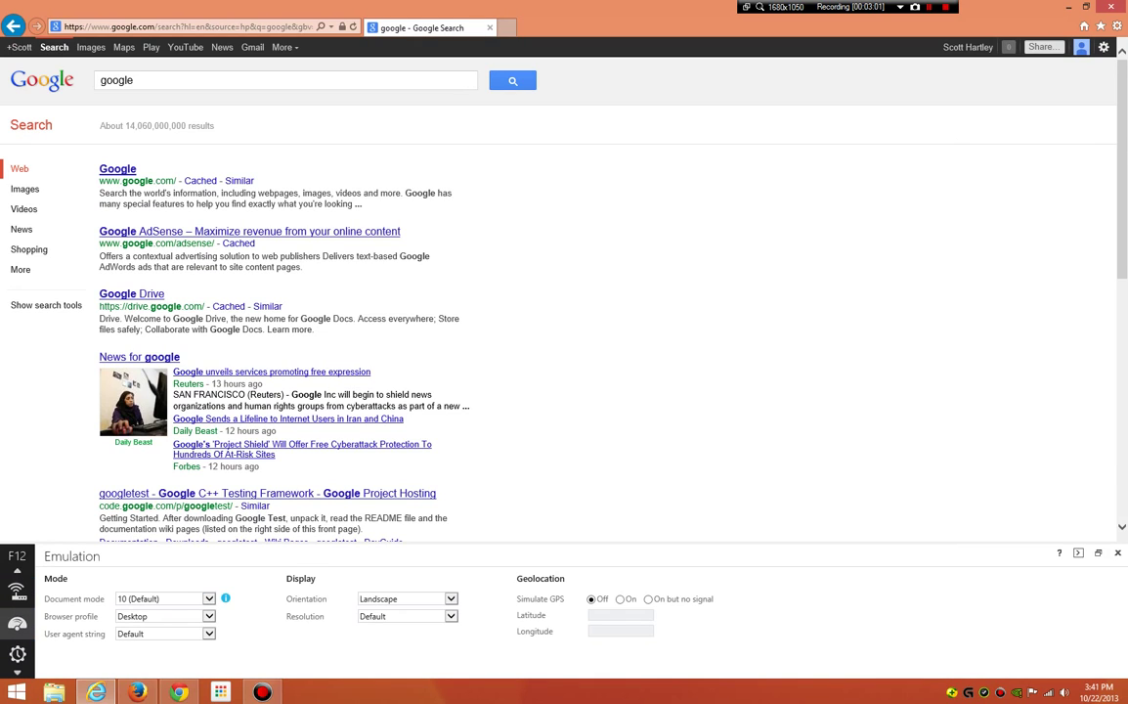
pyautogui.click(16, 623)
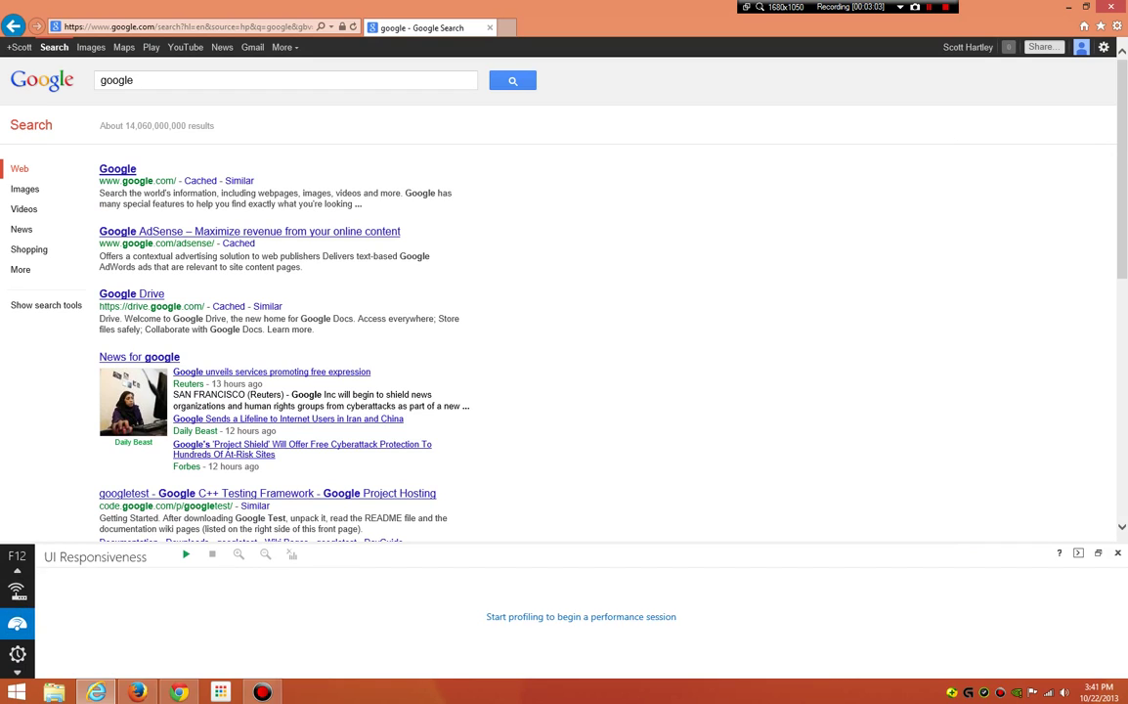
pyautogui.scroll(2, 17, 616)
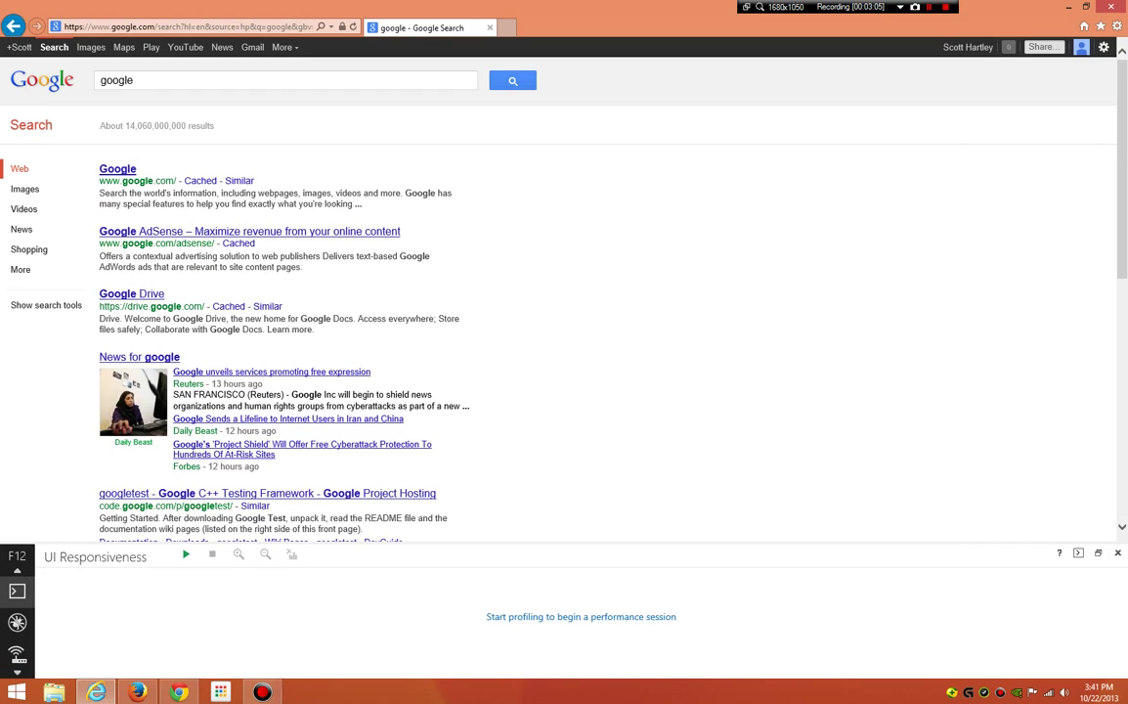
pyautogui.scroll(1, 16, 616)
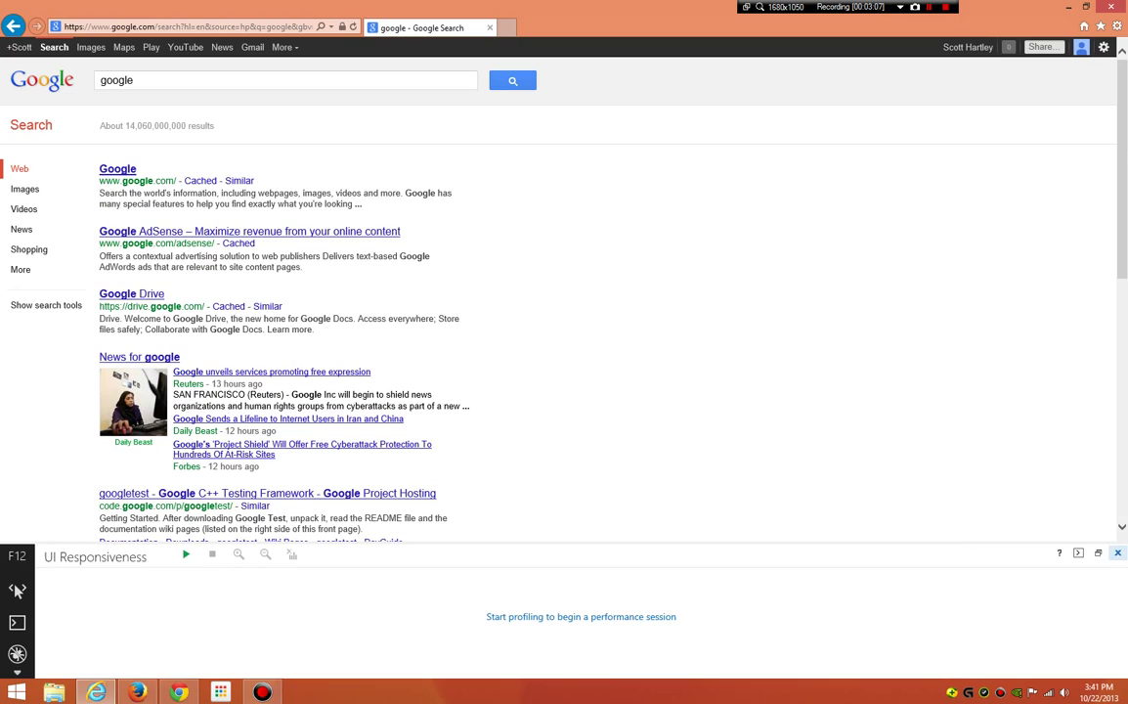
pyautogui.click(1117, 553)
pyautogui.moveTo(489, 471); pyautogui.dragTo(488, 363)
pyautogui.moveTo(260, 466); pyautogui.dragTo(447, 518)
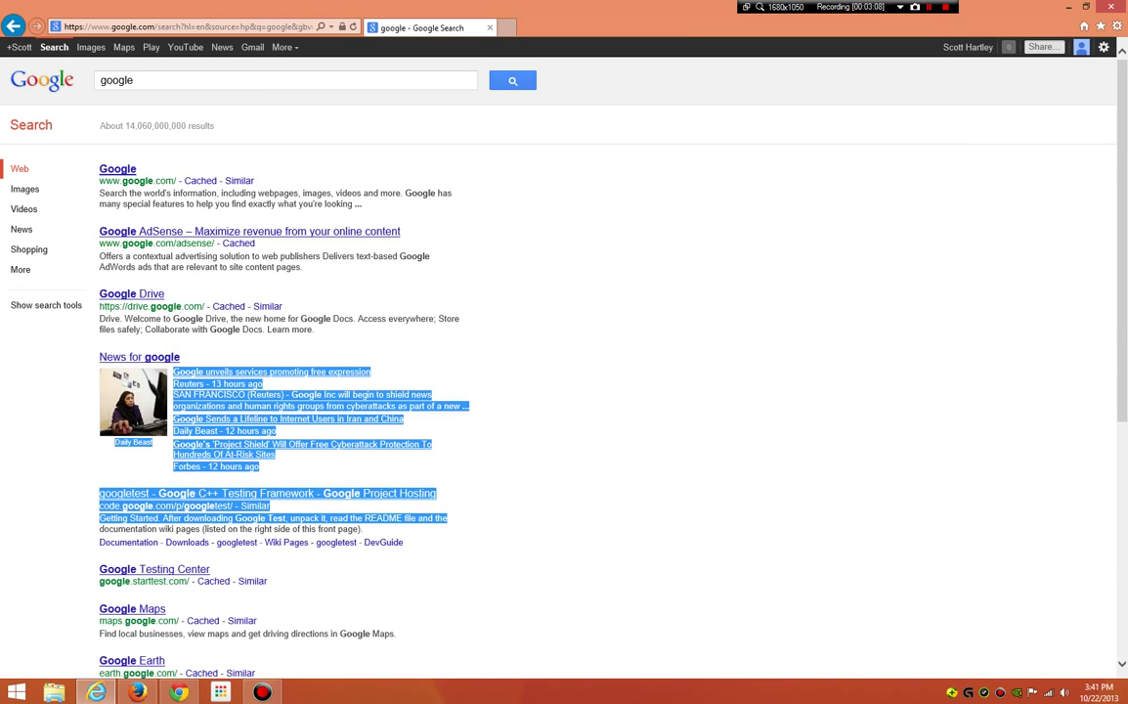
pyautogui.click(447, 518)
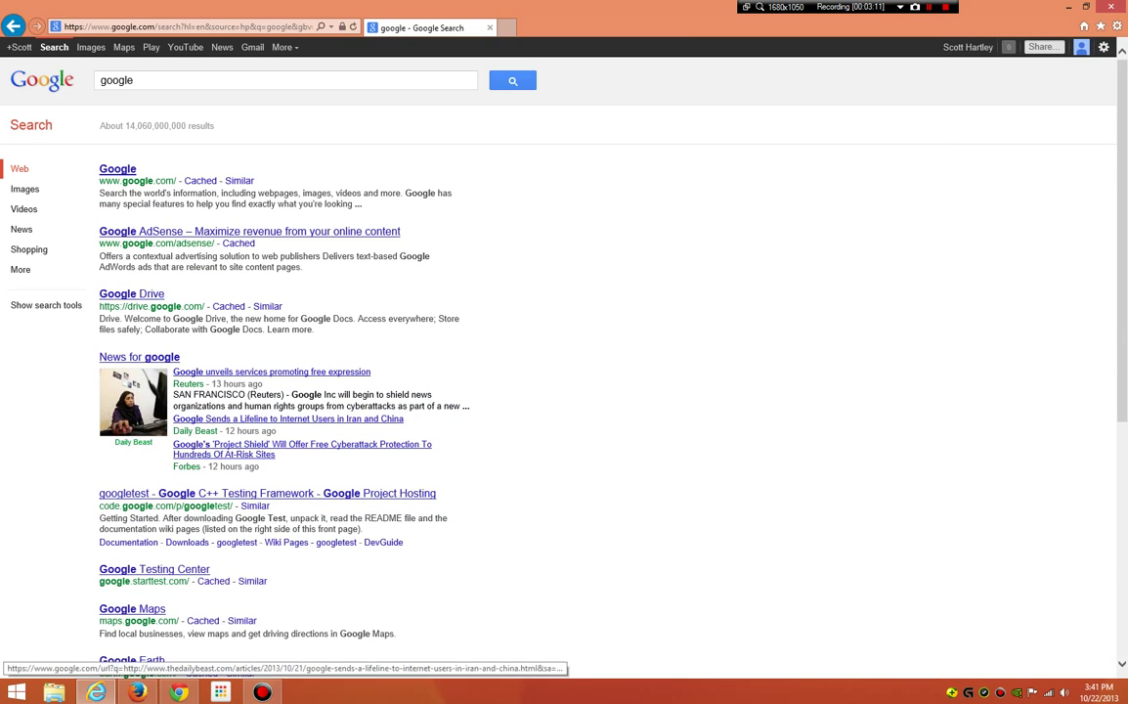
pyautogui.moveTo(98, 168); pyautogui.dragTo(293, 675)
pyautogui.scroll(1, 564, 356)
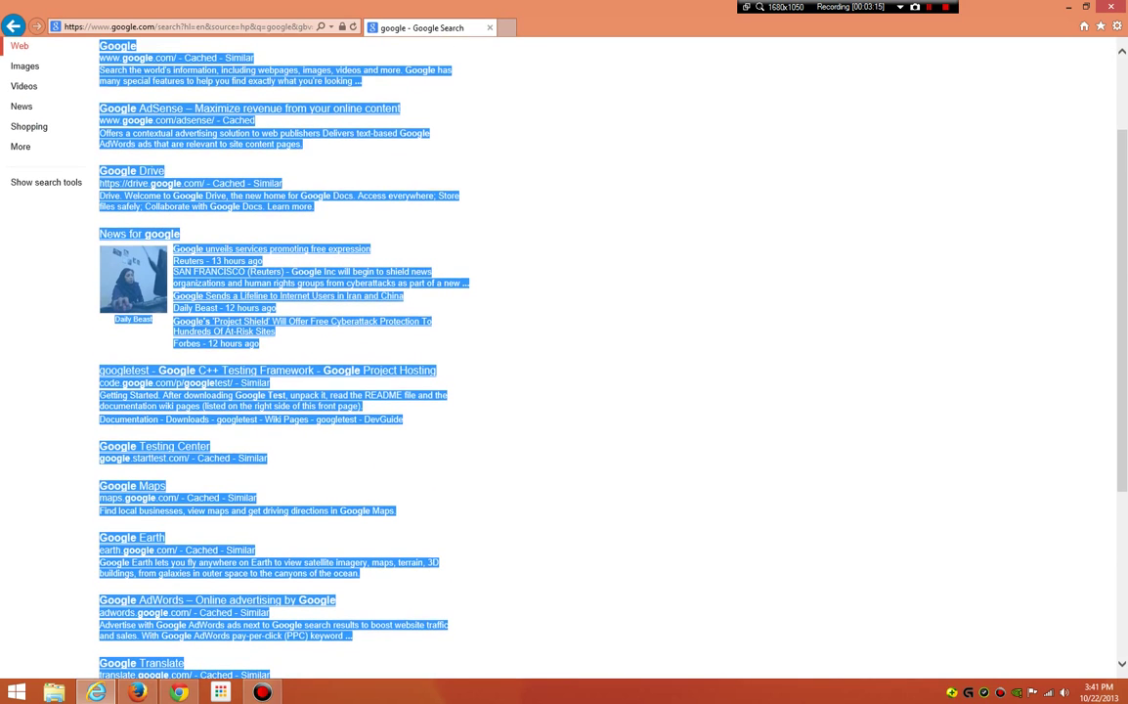
pyautogui.click(433, 489)
pyautogui.scroll(2, 433, 488)
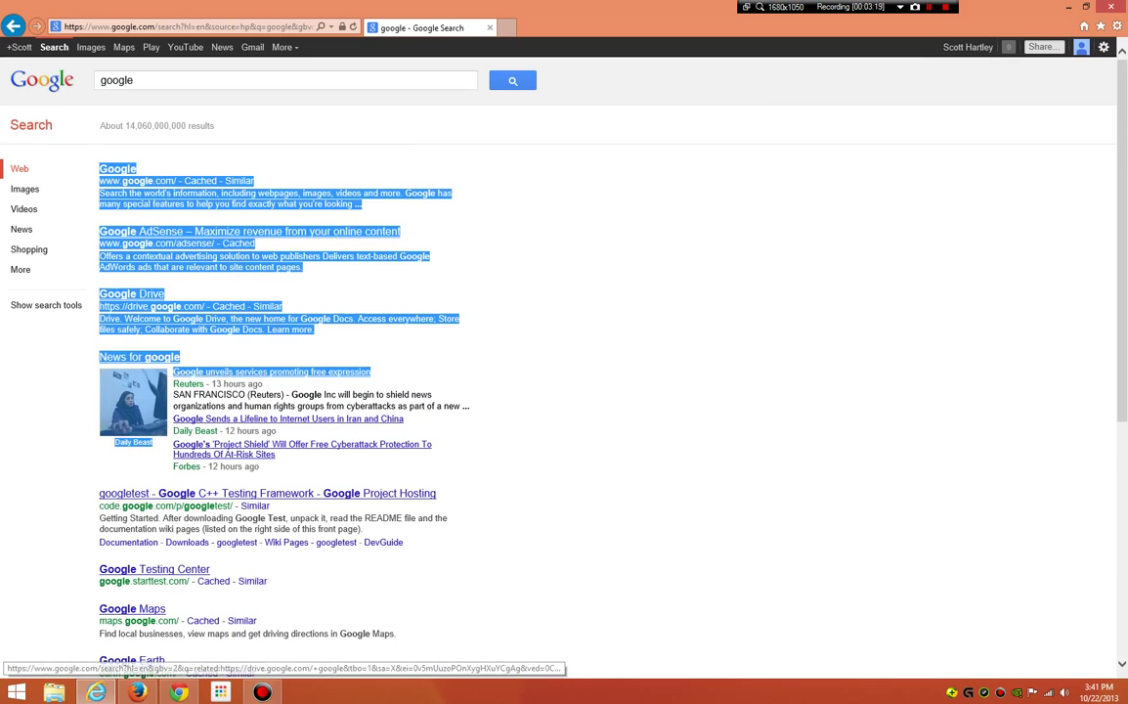
pyautogui.moveTo(370, 373); pyautogui.dragTo(660, 123)
pyautogui.click(660, 124)
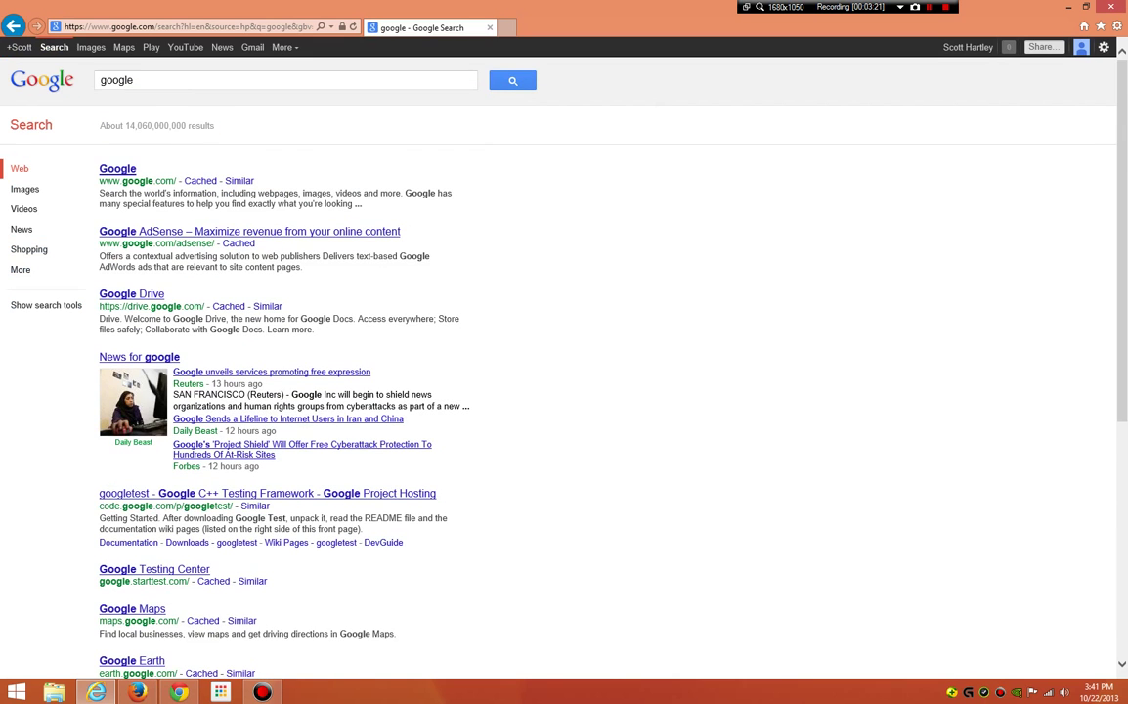